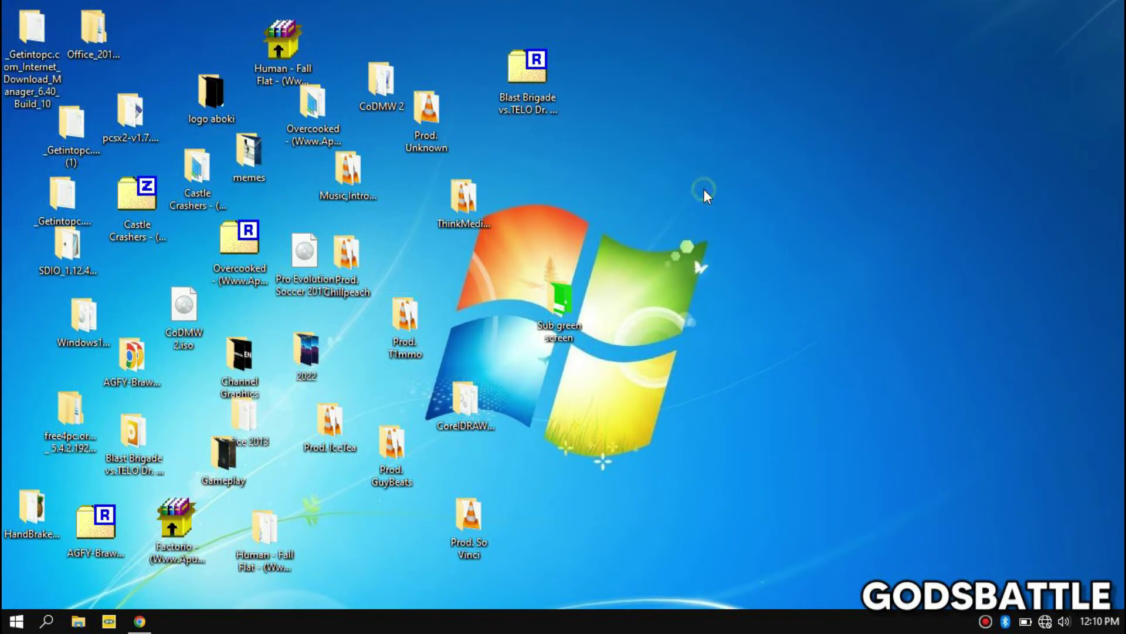
Turn on automatic arrangement of the desktop icons
left_click(746, 237)
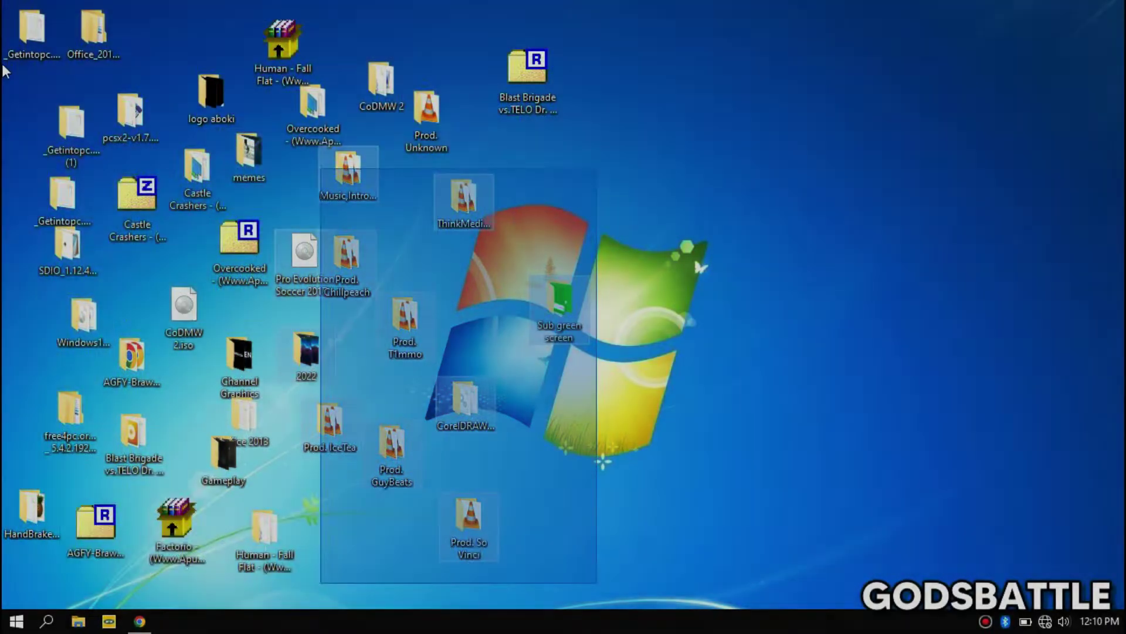
left_click_drag(3, 65, 791, 246)
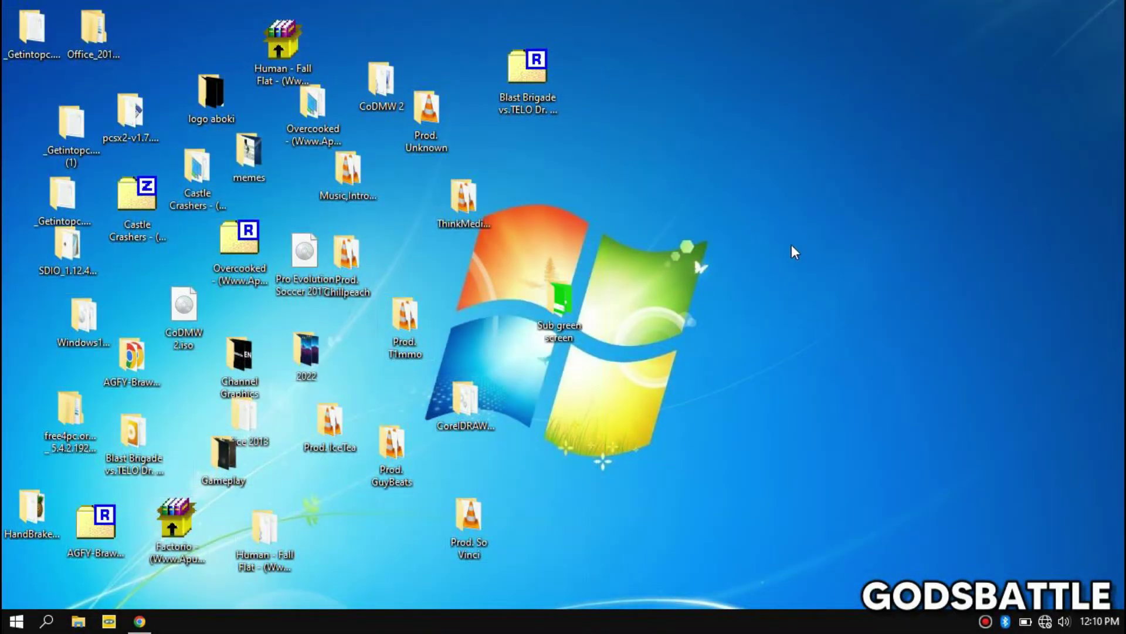
right_click(667, 103)
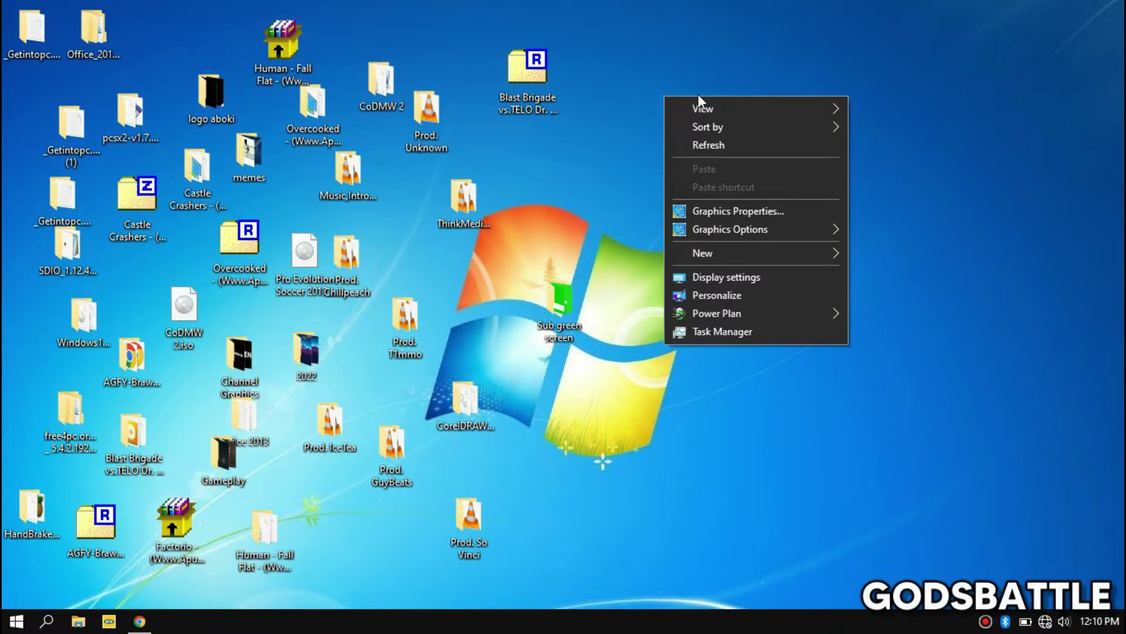
mouse_move(798, 114)
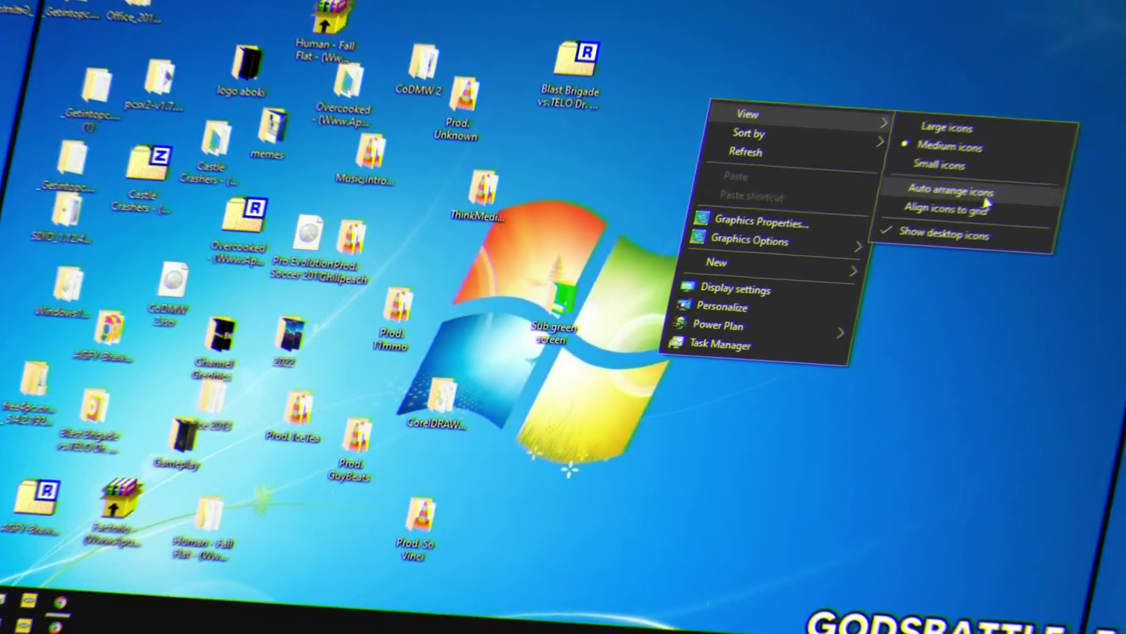
left_click(913, 169)
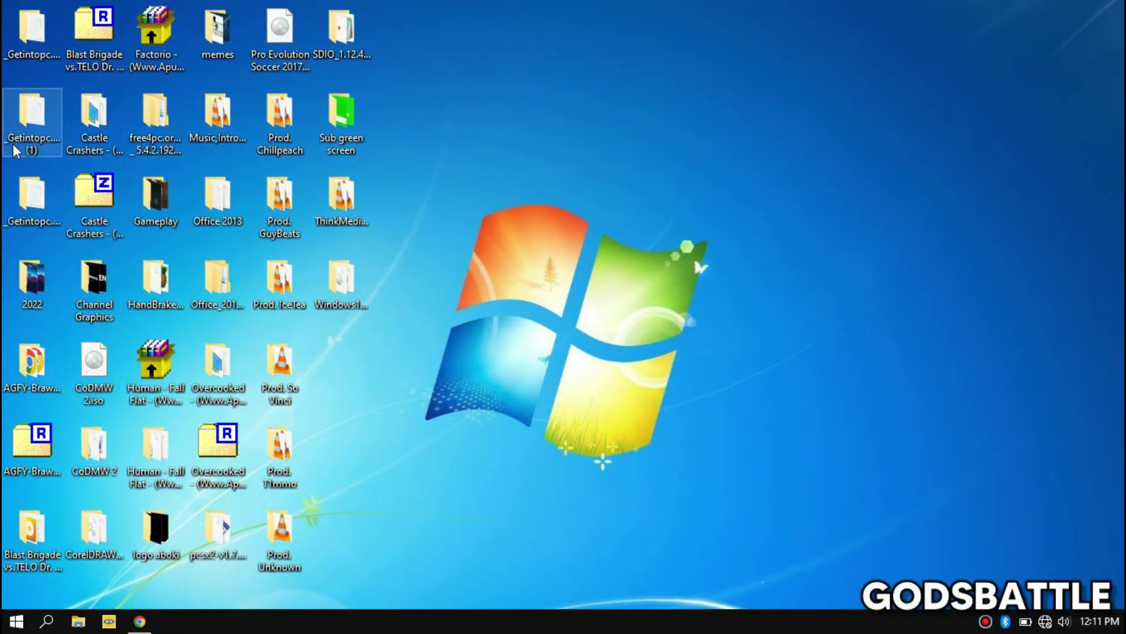
Delete all the files and folders from the desktop, column by column
left_click_drag(357, 379, 340, 33)
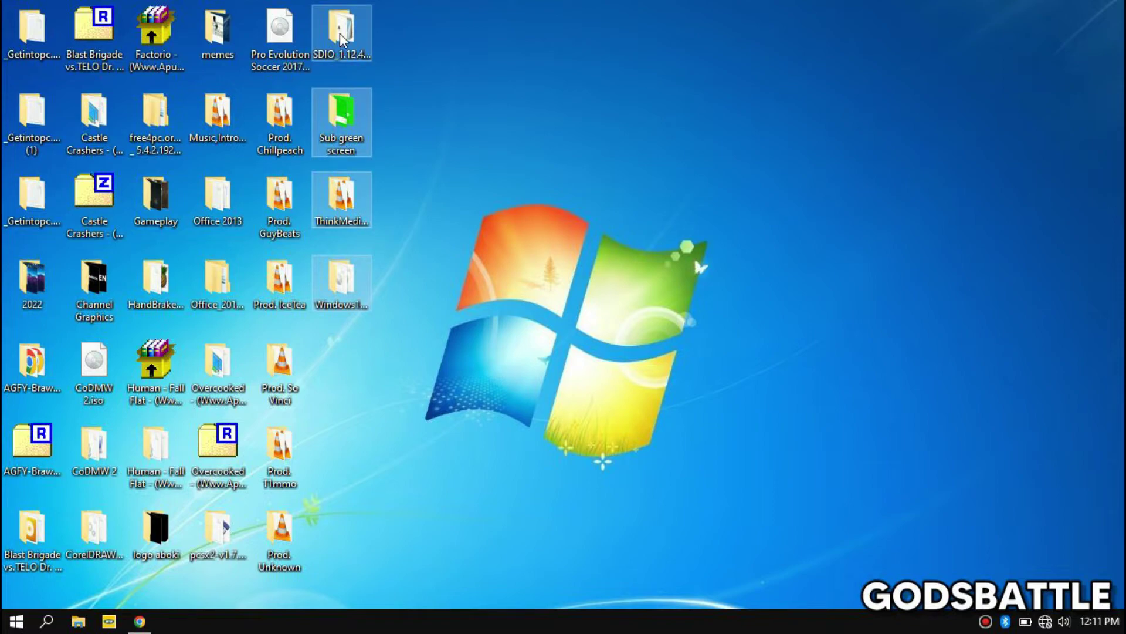
key("Delete")
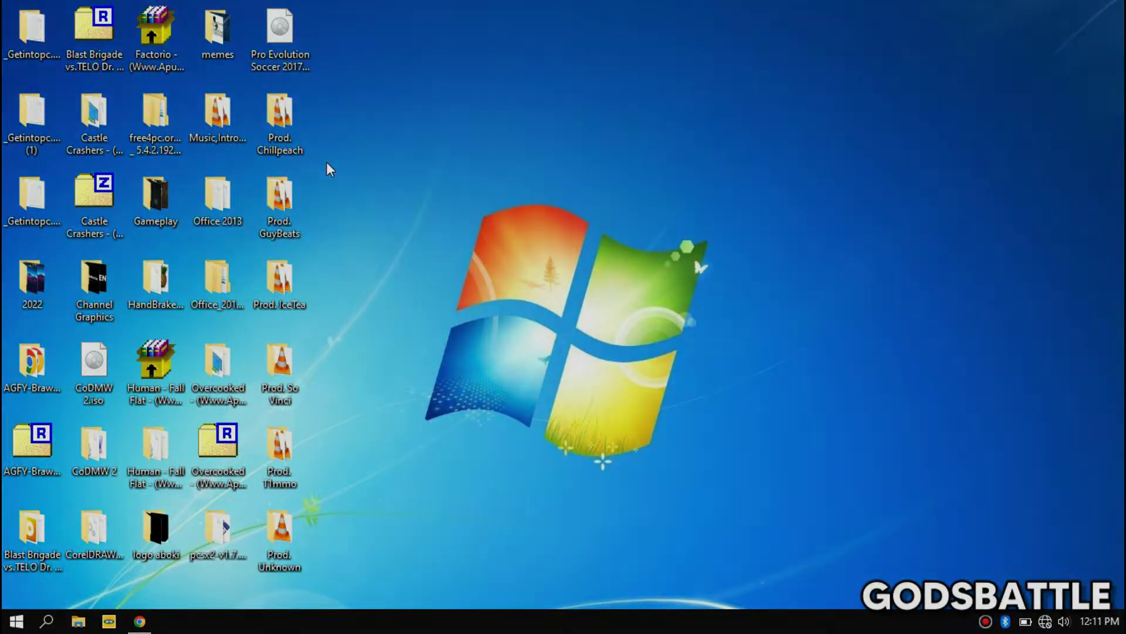
left_click_drag(288, 583, 276, 76)
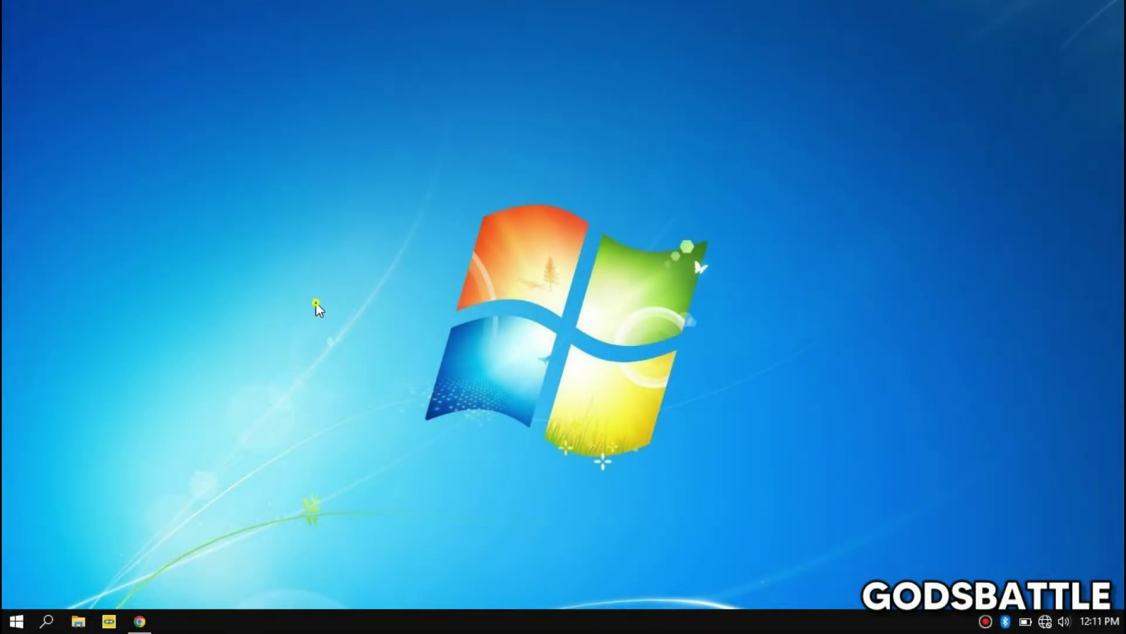
Set the black picture with the white spiky-haired figure as the desktop background, close the settings and refresh the desktop
right_click(316, 302)
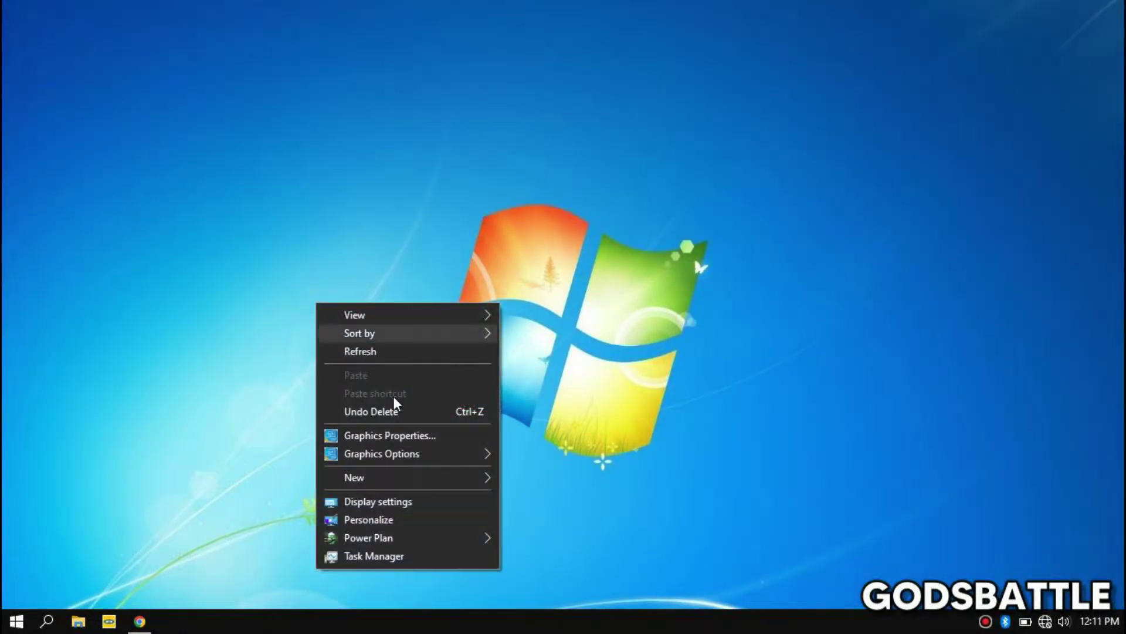
left_click(387, 520)
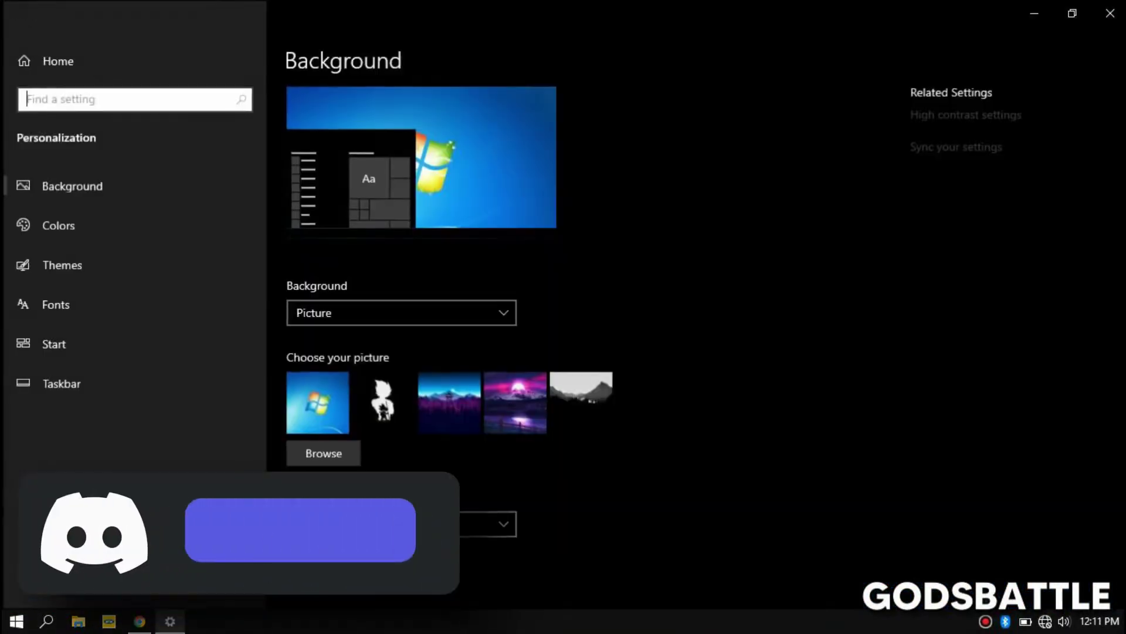
left_click(389, 400)
left_click(442, 416)
left_click(512, 416)
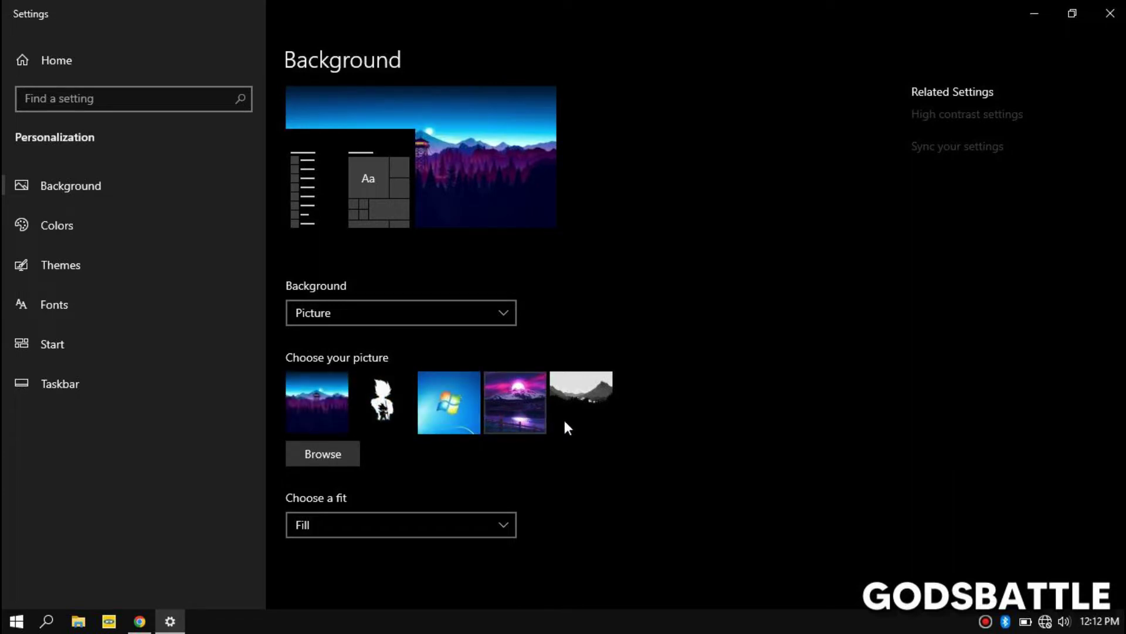
left_click(399, 396)
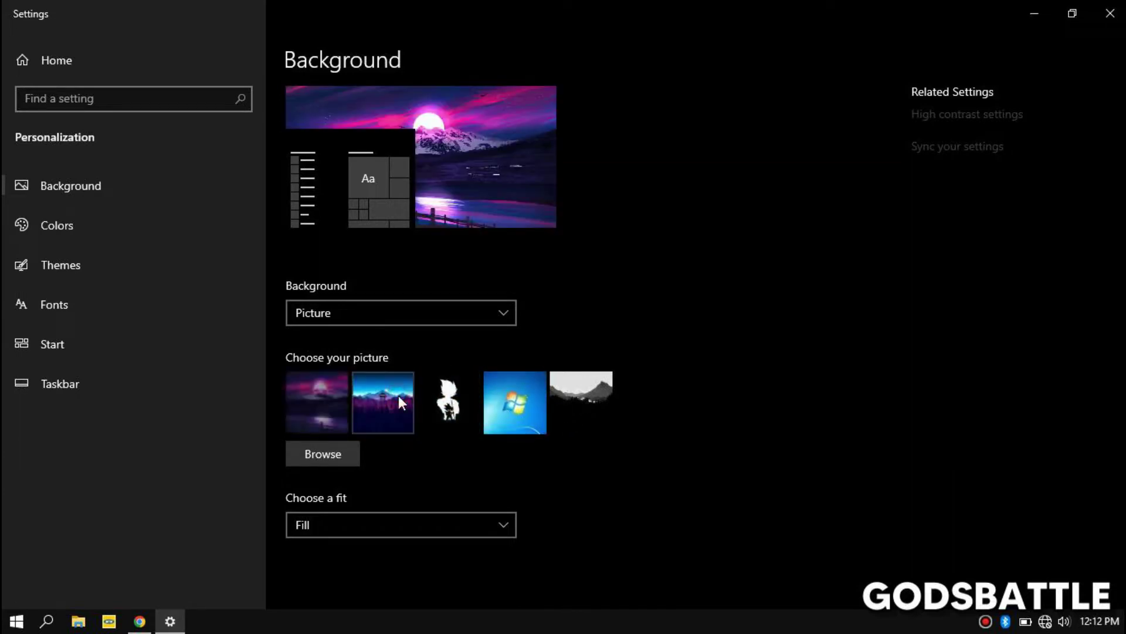
left_click(425, 404)
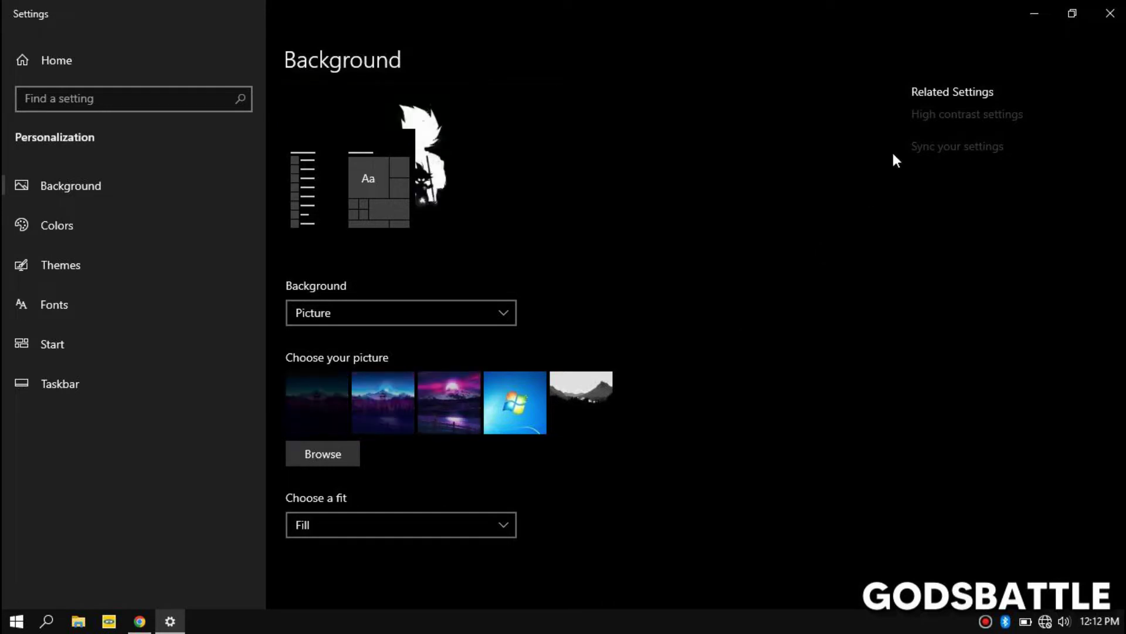
left_click(1111, 13)
right_click(698, 154)
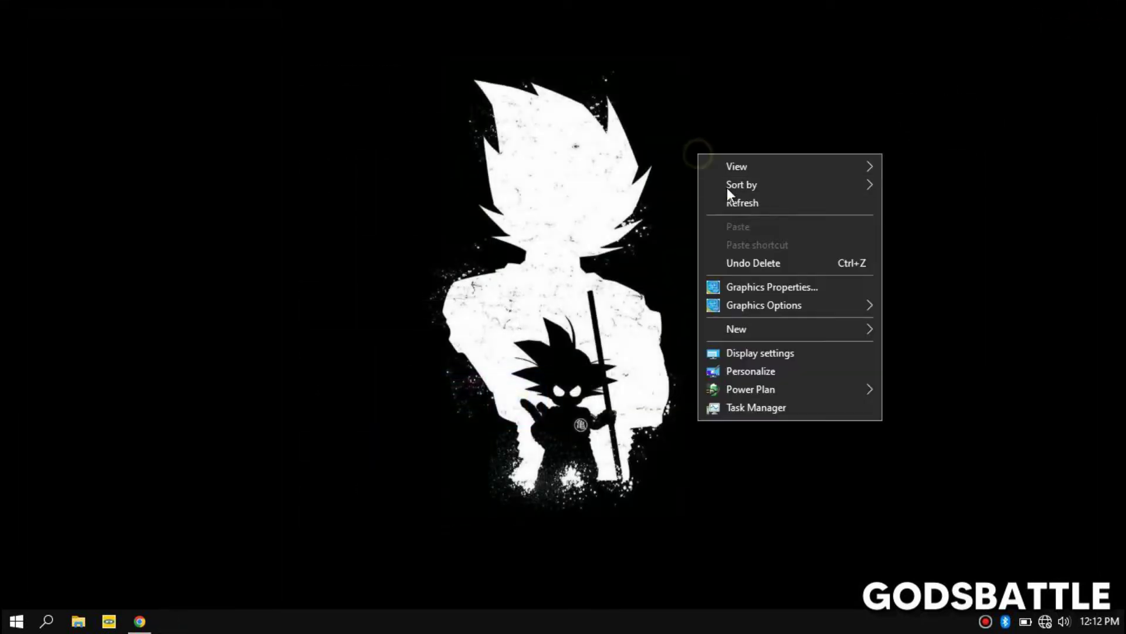
left_click(745, 207)
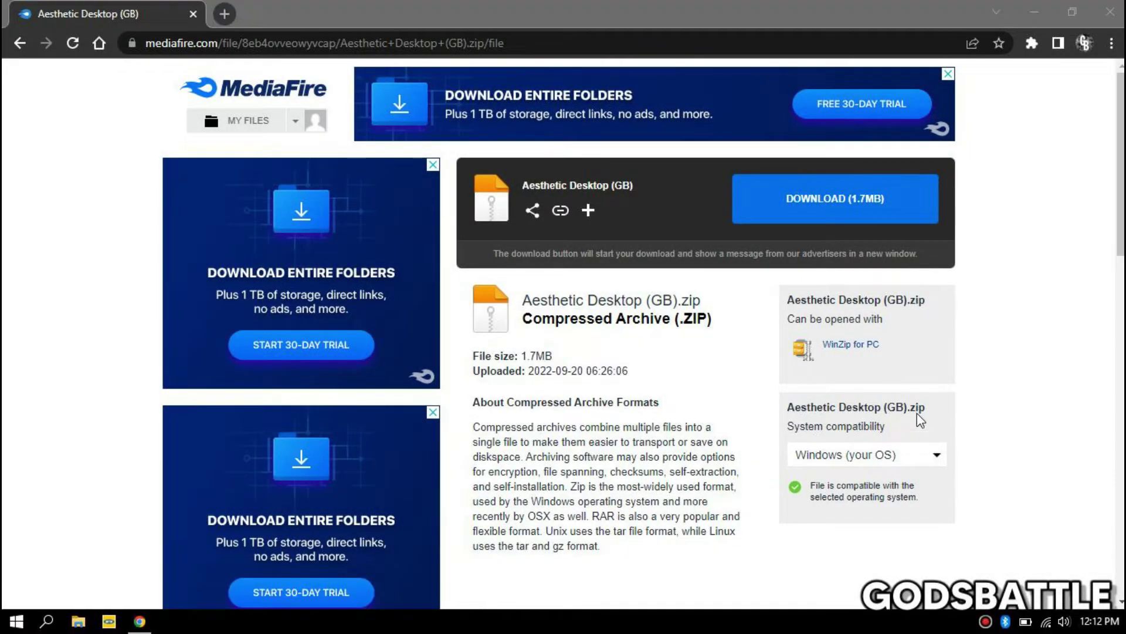
Download Aesthetic Desktop (GB).zip from MediaFire, place the downloaded archive on the desktop and close the browser
left_click(844, 199)
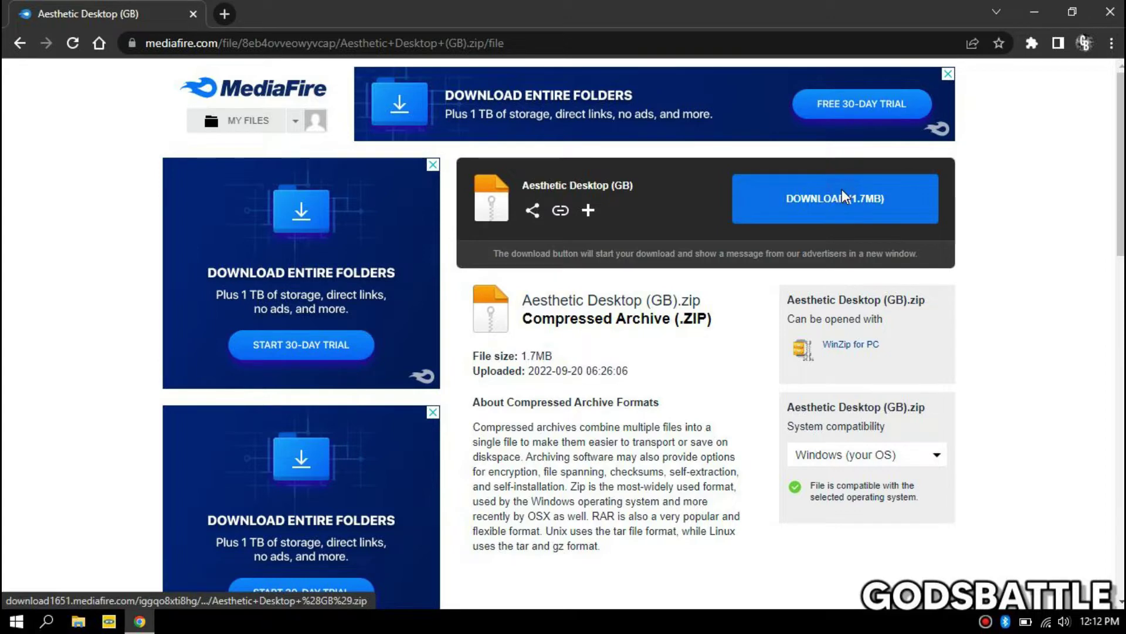
left_click(974, 21)
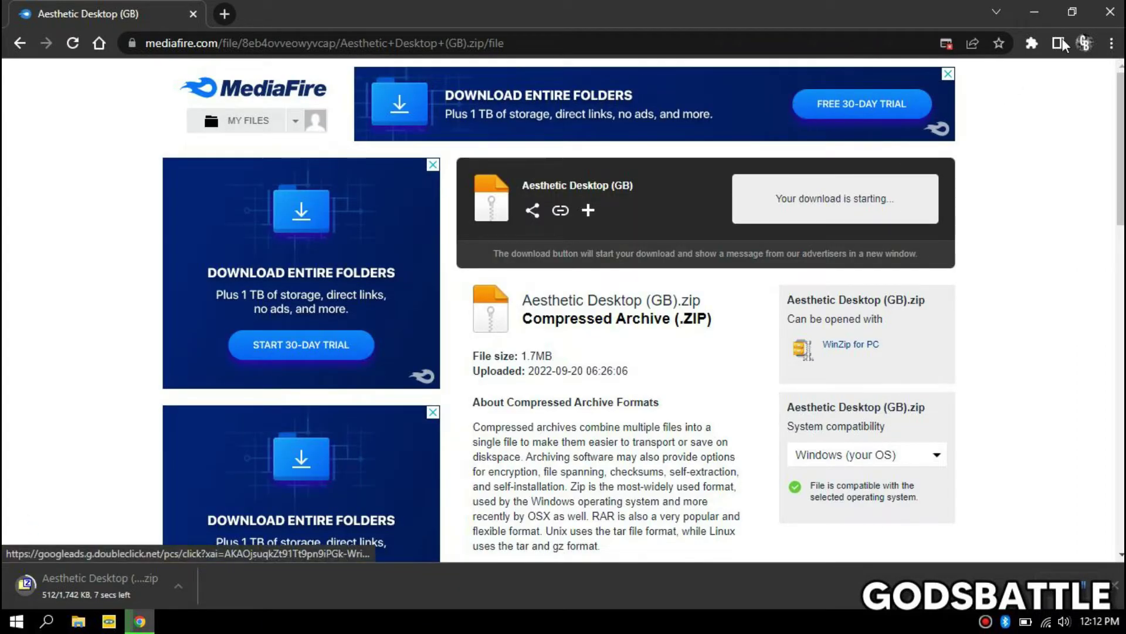
left_click(1072, 12)
left_click_drag(692, 163, 913, 75)
left_click_drag(616, 484, 305, 233)
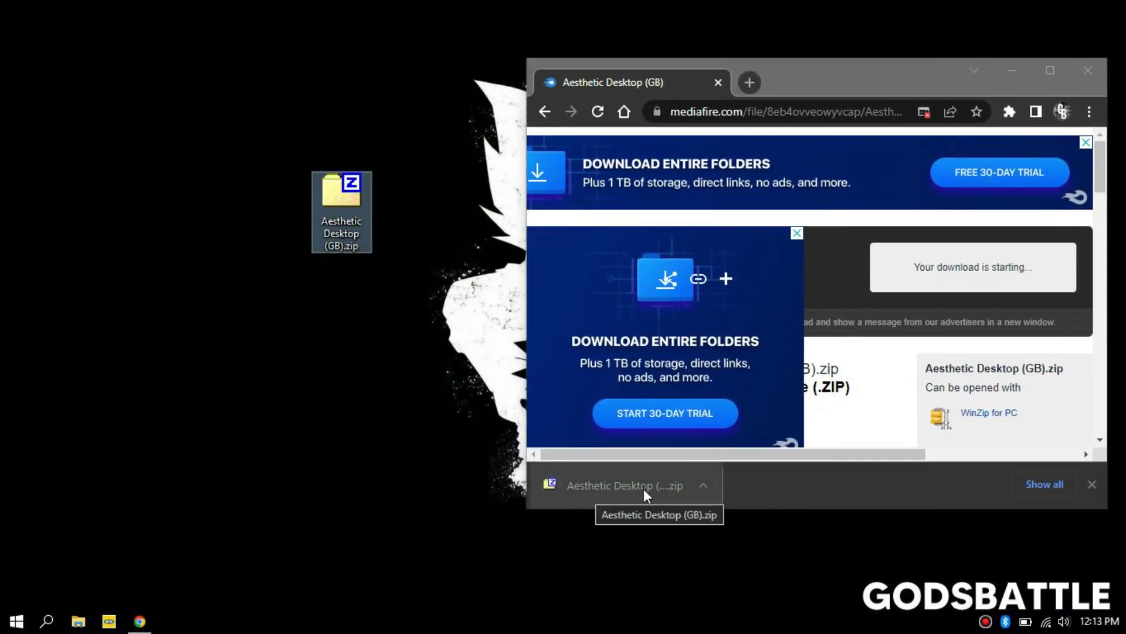
left_click(1099, 70)
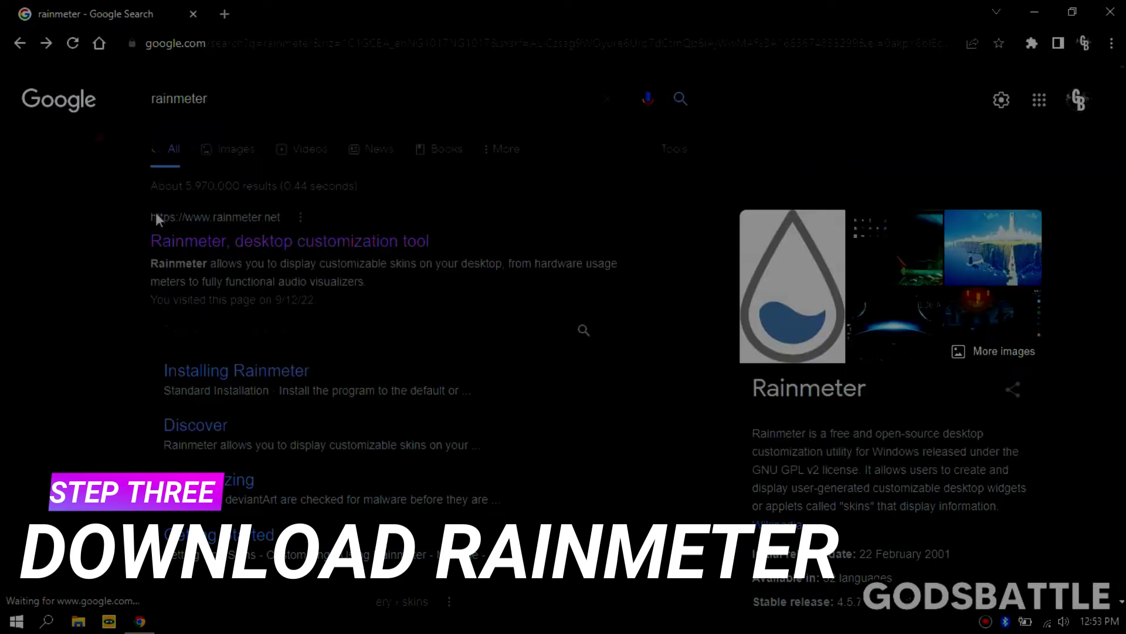
Open the Rainmeter website from the search results and download the 4.5.15 release
scroll(327, 219, "down", 1)
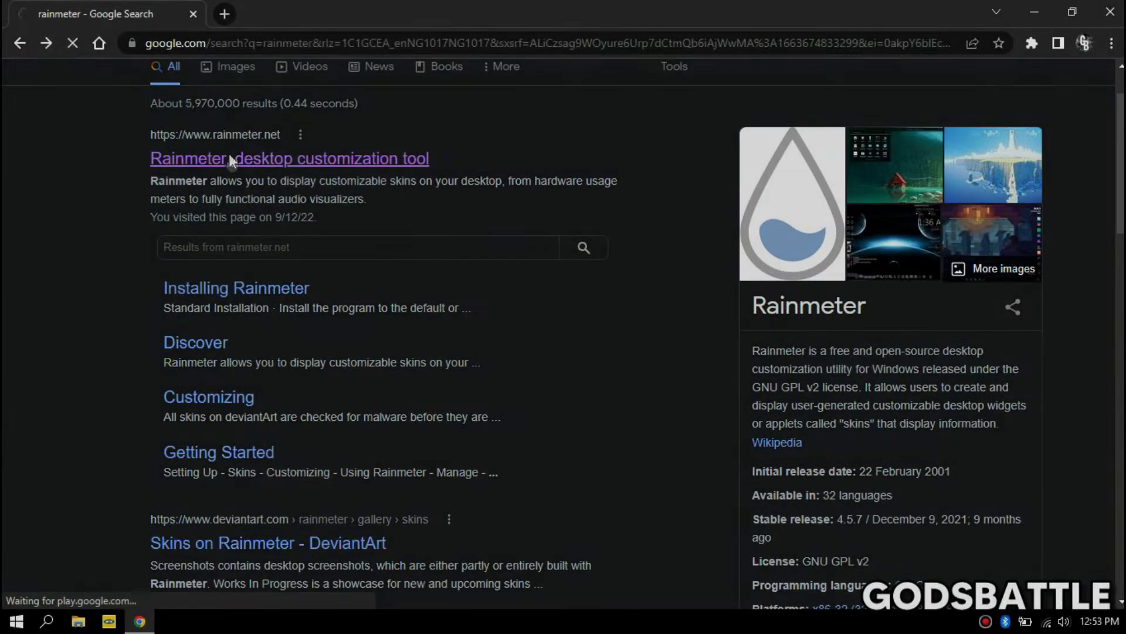
left_click(230, 159)
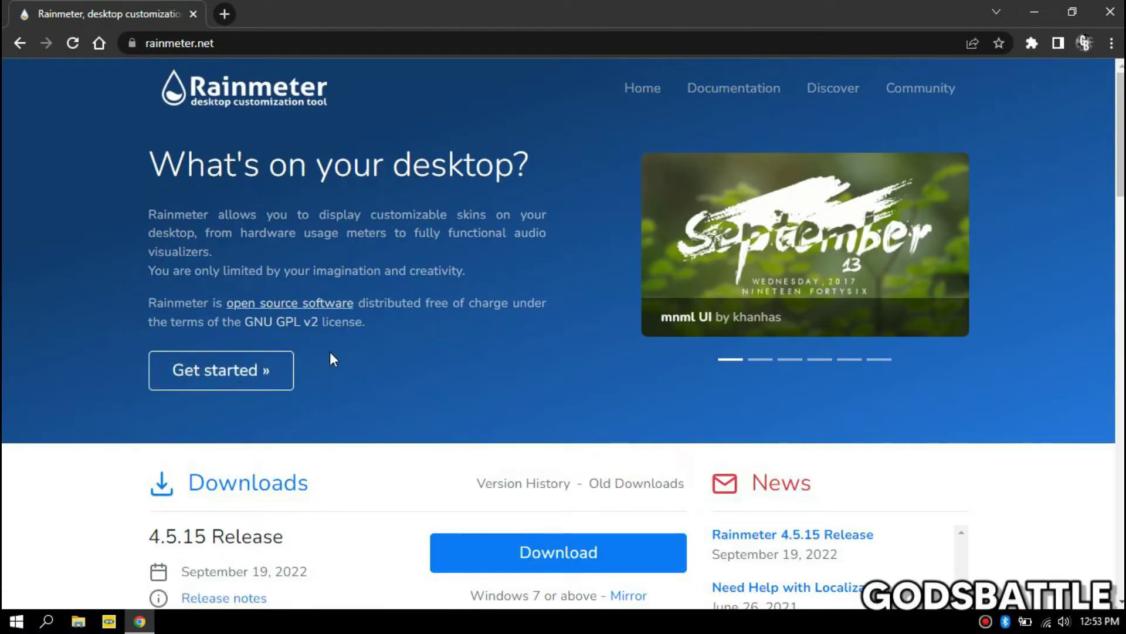
scroll(995, 469, "down", 2)
scroll(994, 464, "down", 2)
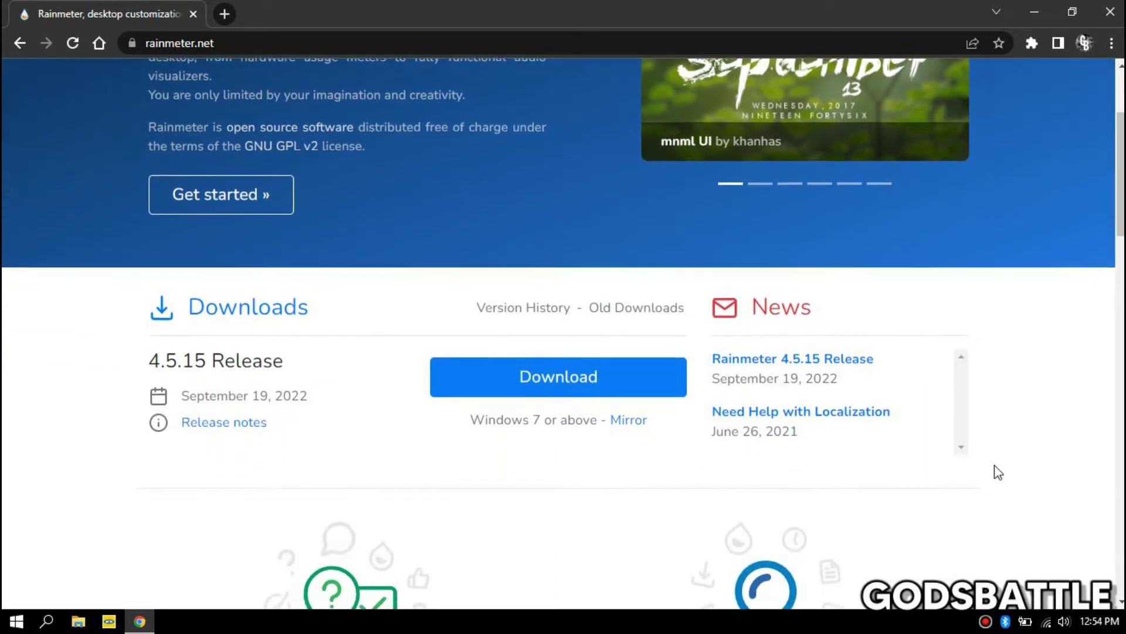
left_click(601, 316)
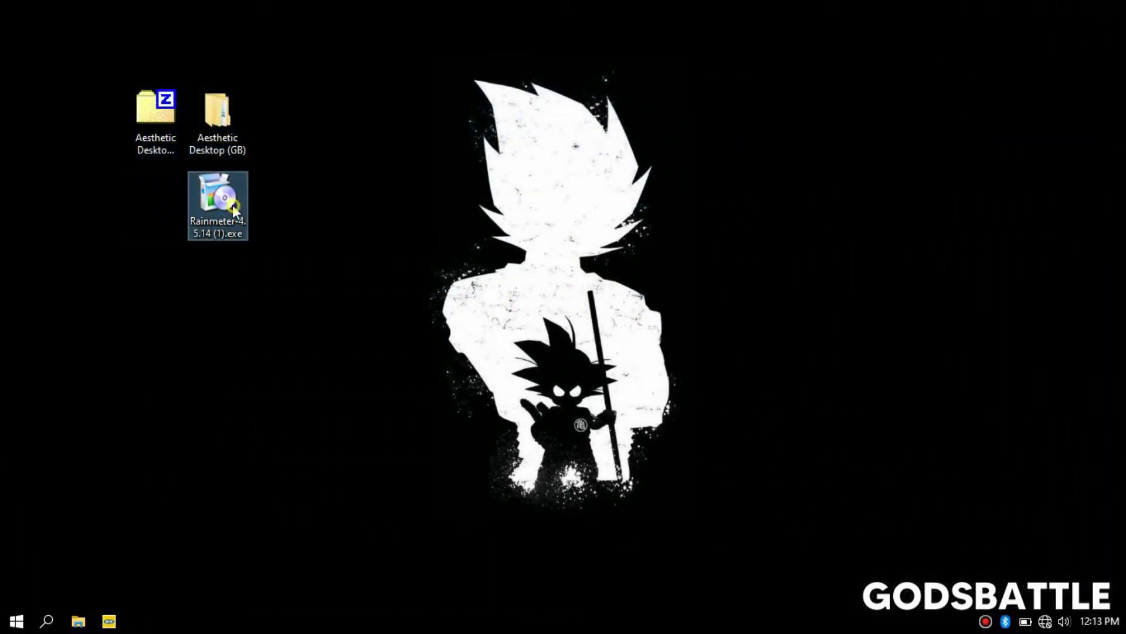
Check the size of the Rainmeter installer in its file properties, then close them
right_click(233, 207)
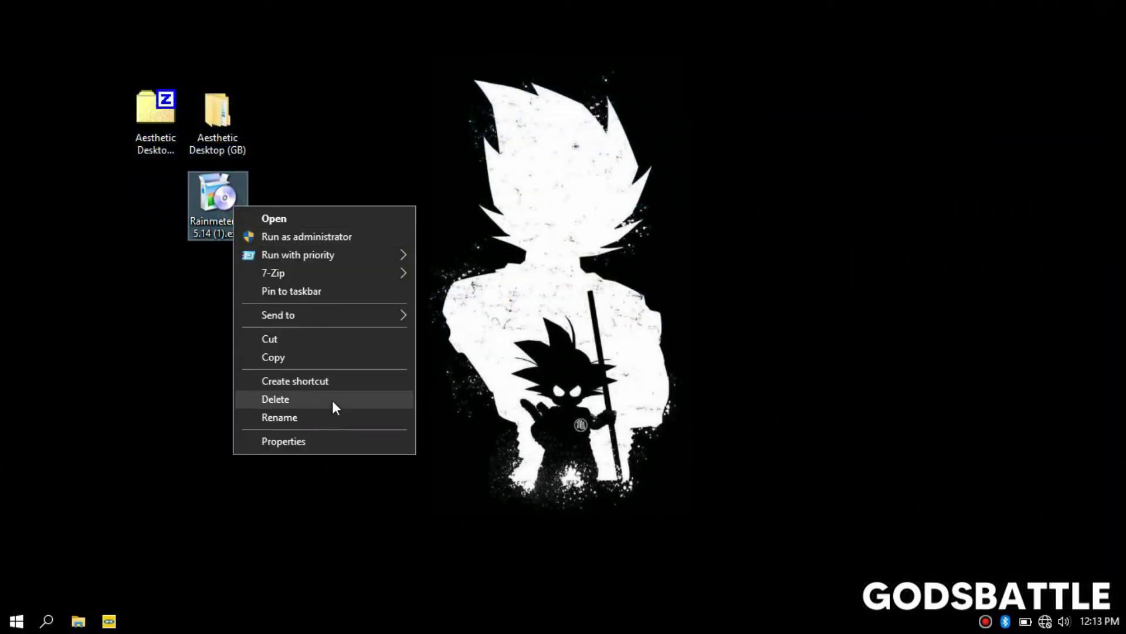
left_click(340, 445)
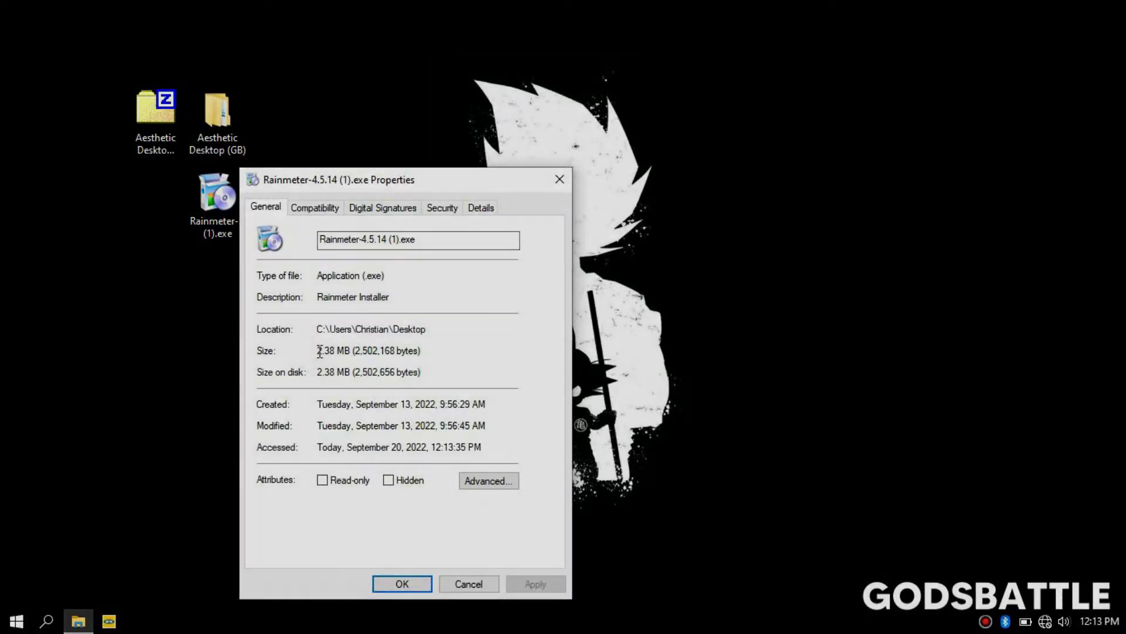
left_click(308, 349)
left_click(559, 178)
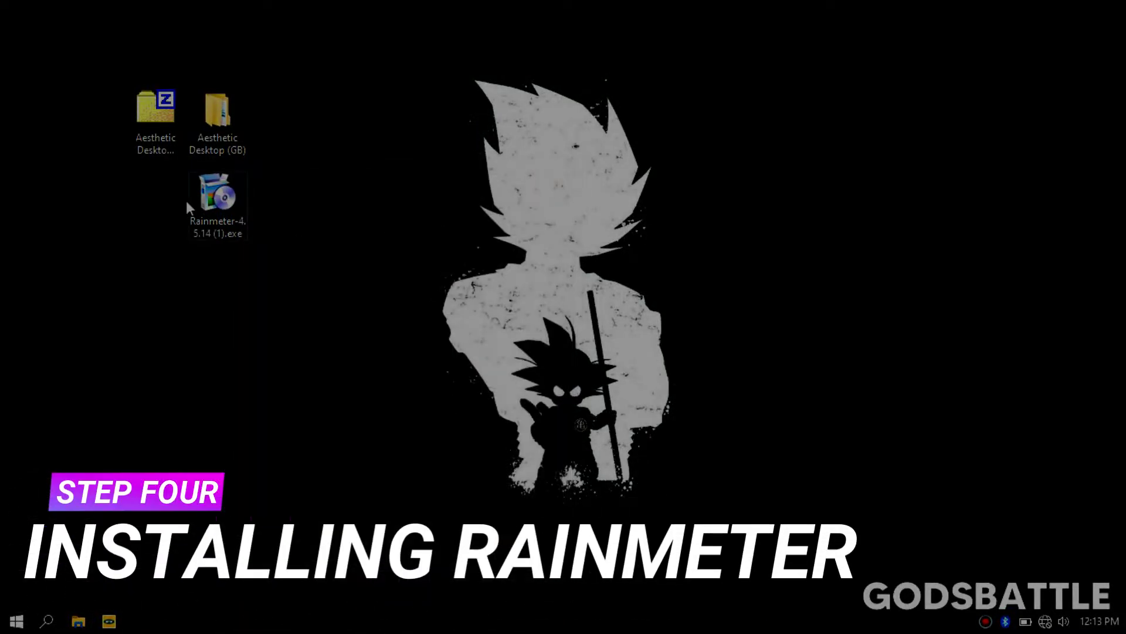
Run the Rainmeter installer as administrator, install the 64-bit version in C:\Program Files\Rainmeter with launch on startup, and run Rainmeter
right_click(227, 196)
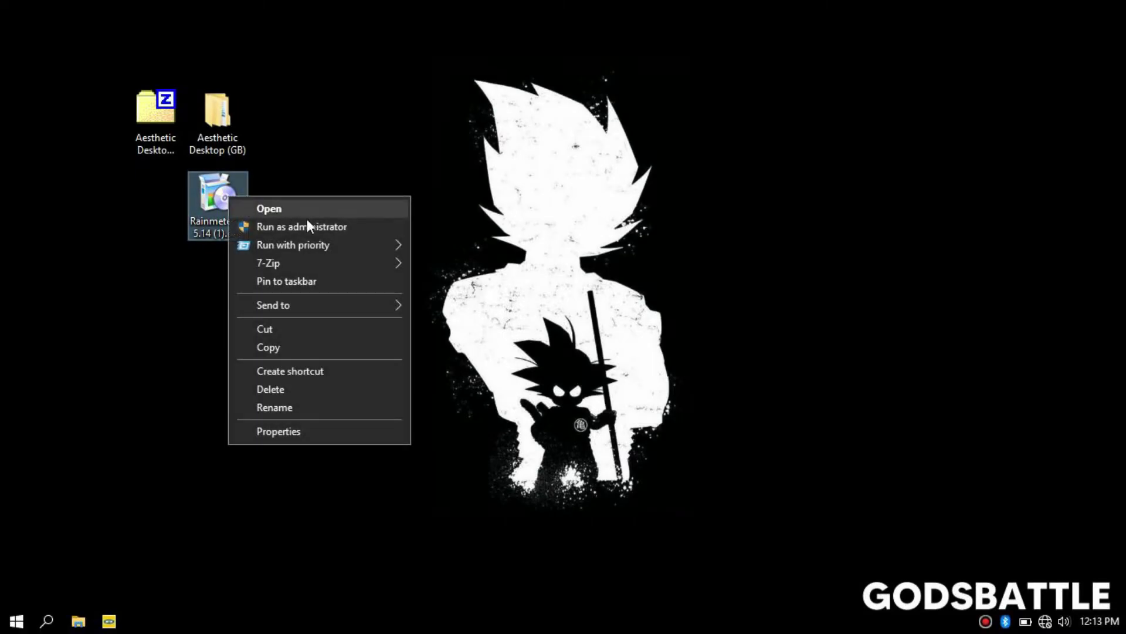
left_click(340, 226)
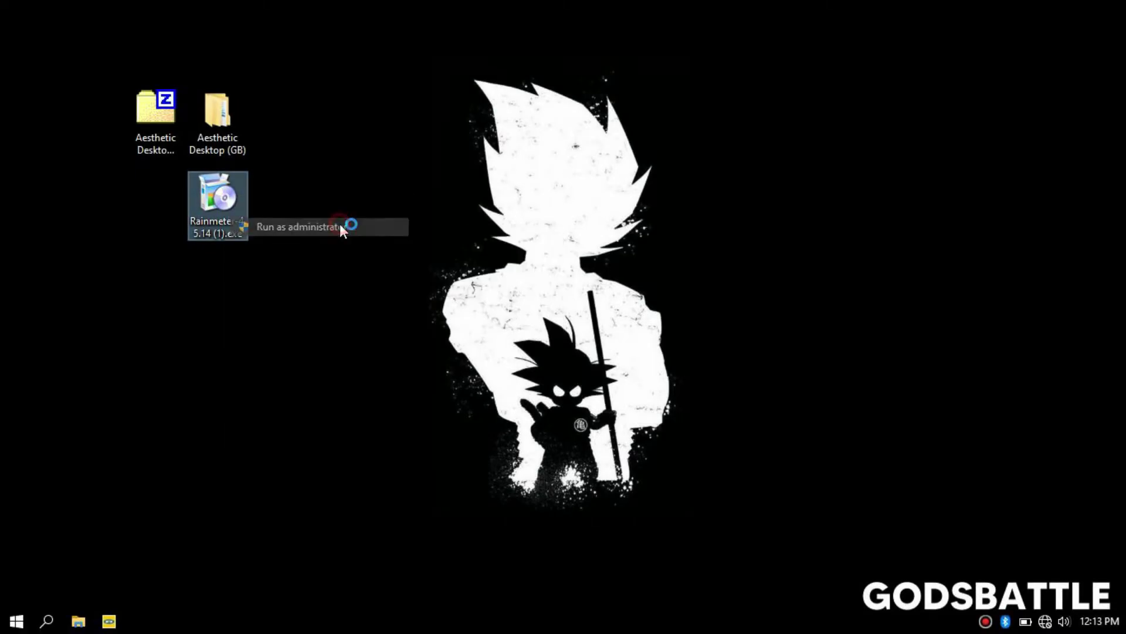
left_click(573, 349)
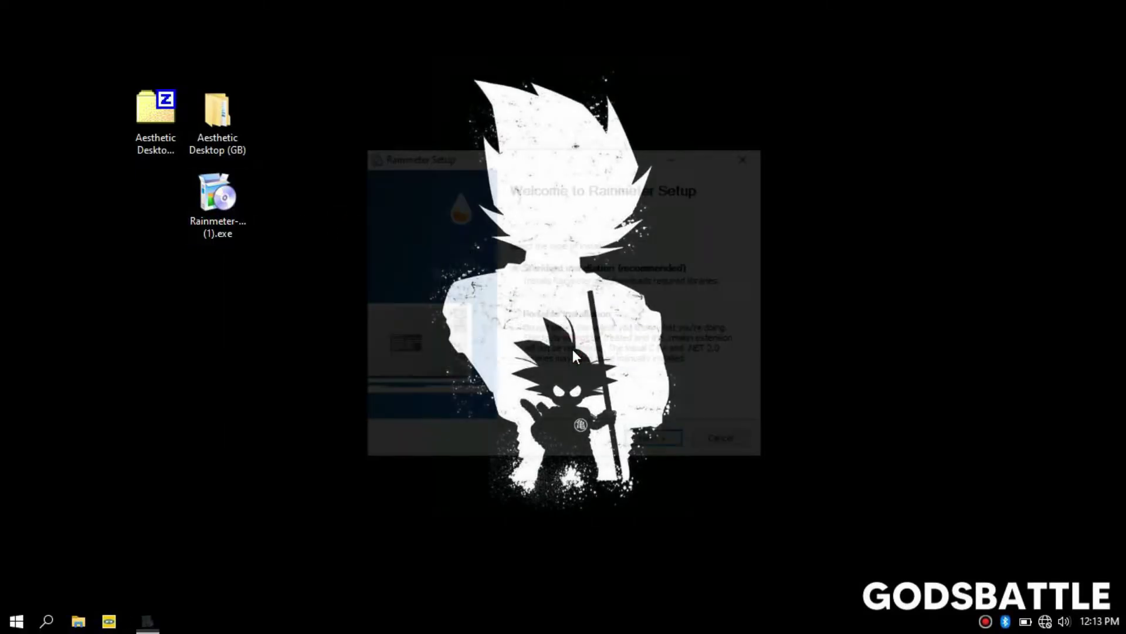
left_click(648, 449)
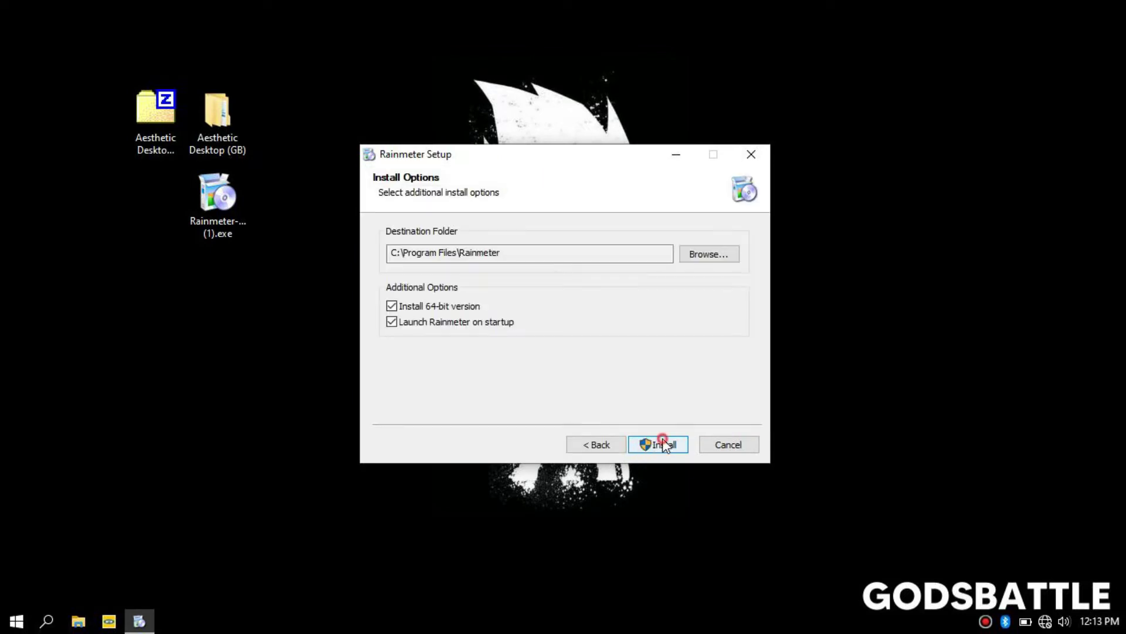
left_click(664, 443)
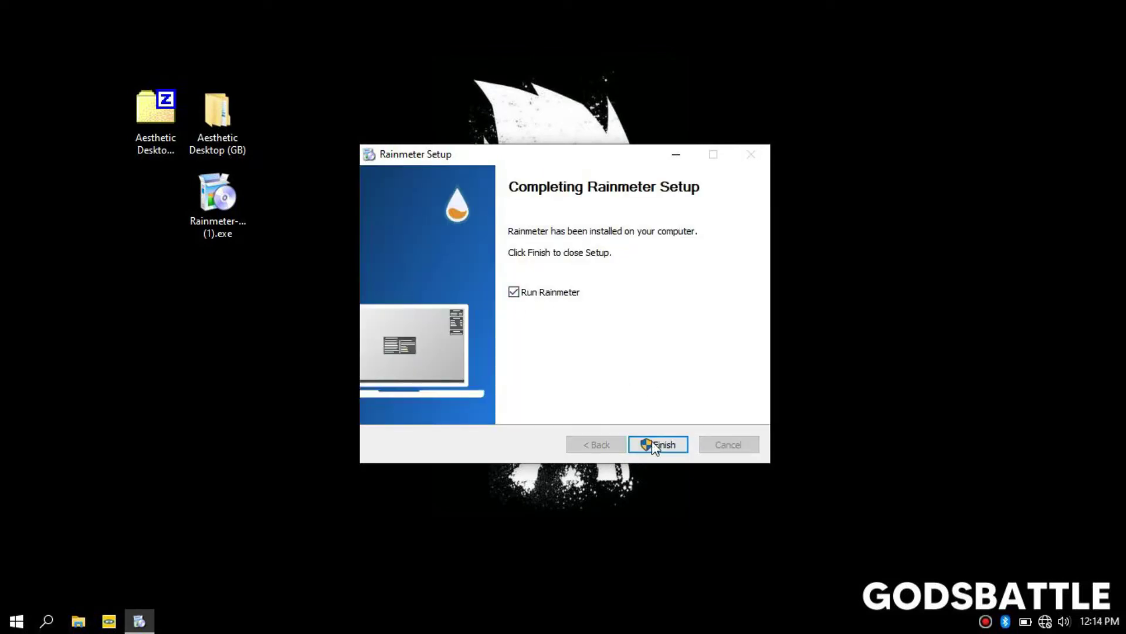
left_click(655, 446)
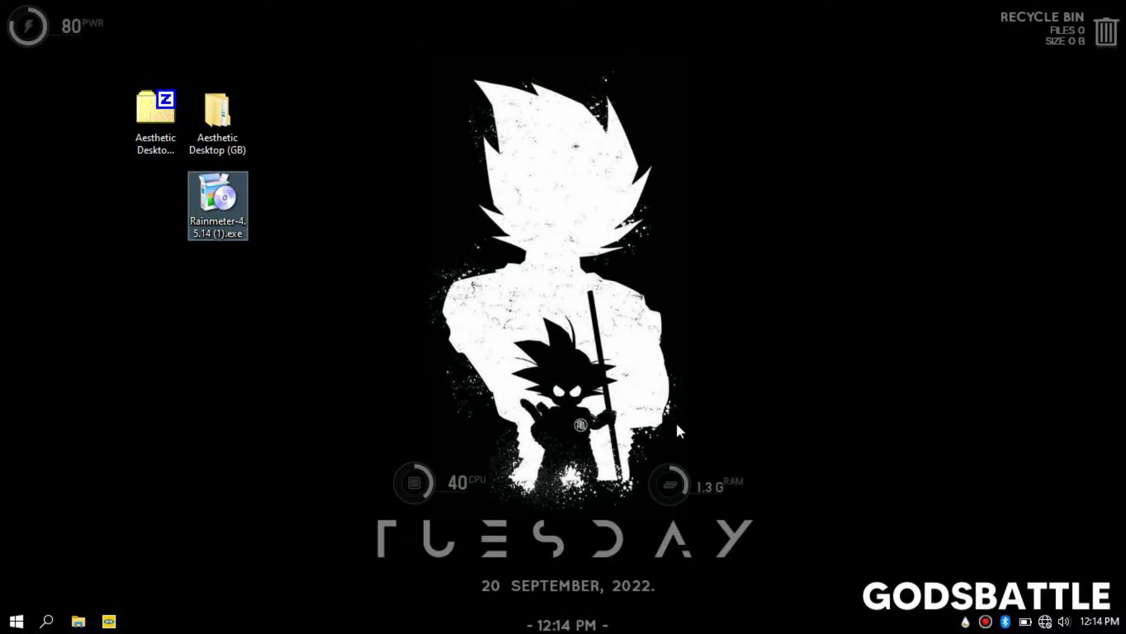
left_click(425, 480)
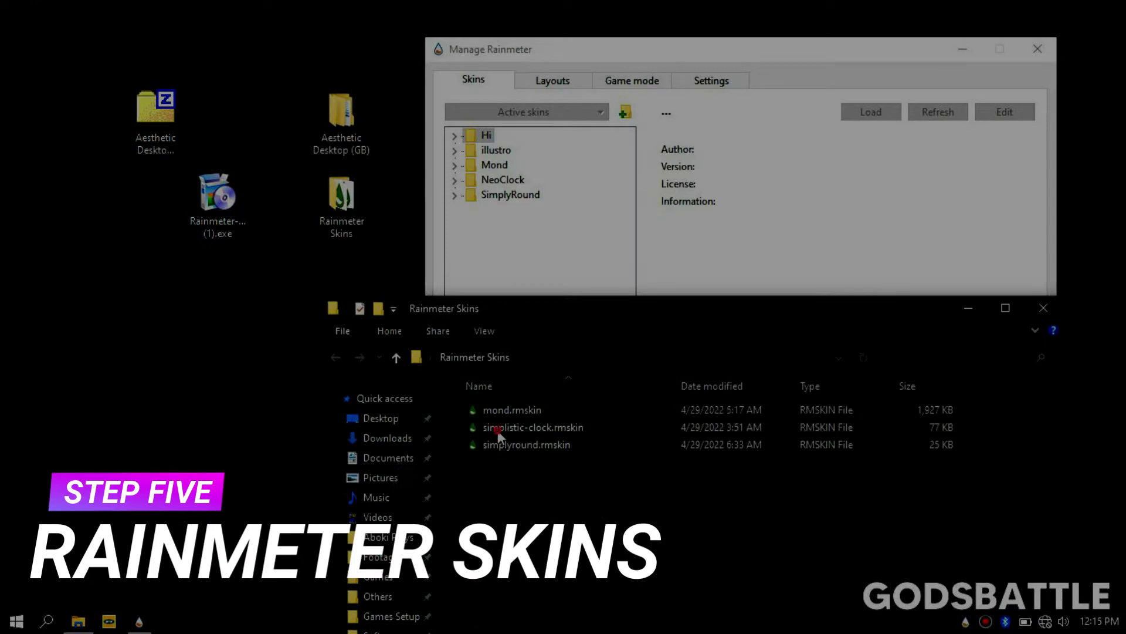
Install the mond.rmskin skin from the Rainmeter Skins folder with its included layout applied
left_click_drag(497, 430, 548, 424)
right_click(498, 406)
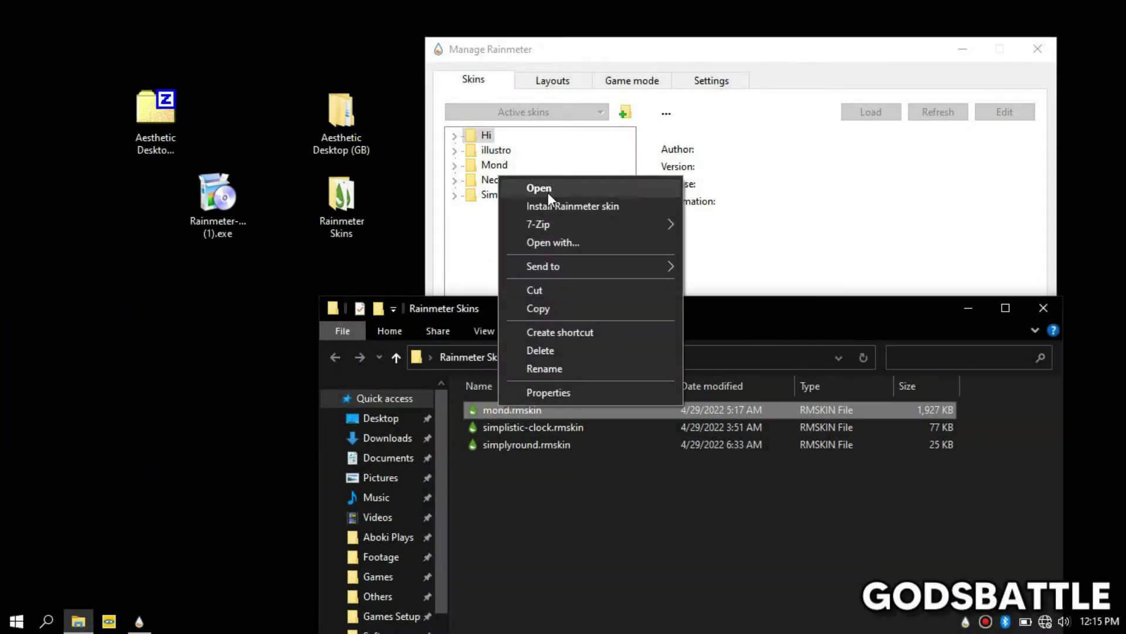
left_click(568, 210)
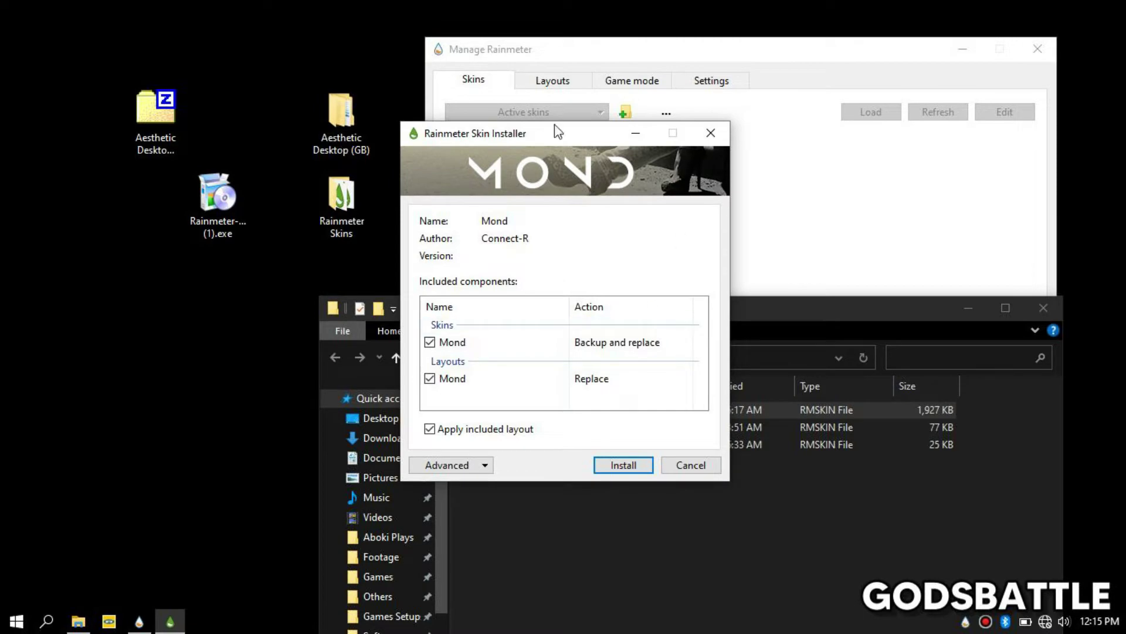
left_click(623, 465)
Install the simplistic-clock.rmskin skin from the Rainmeter Skins folder
right_click(526, 427)
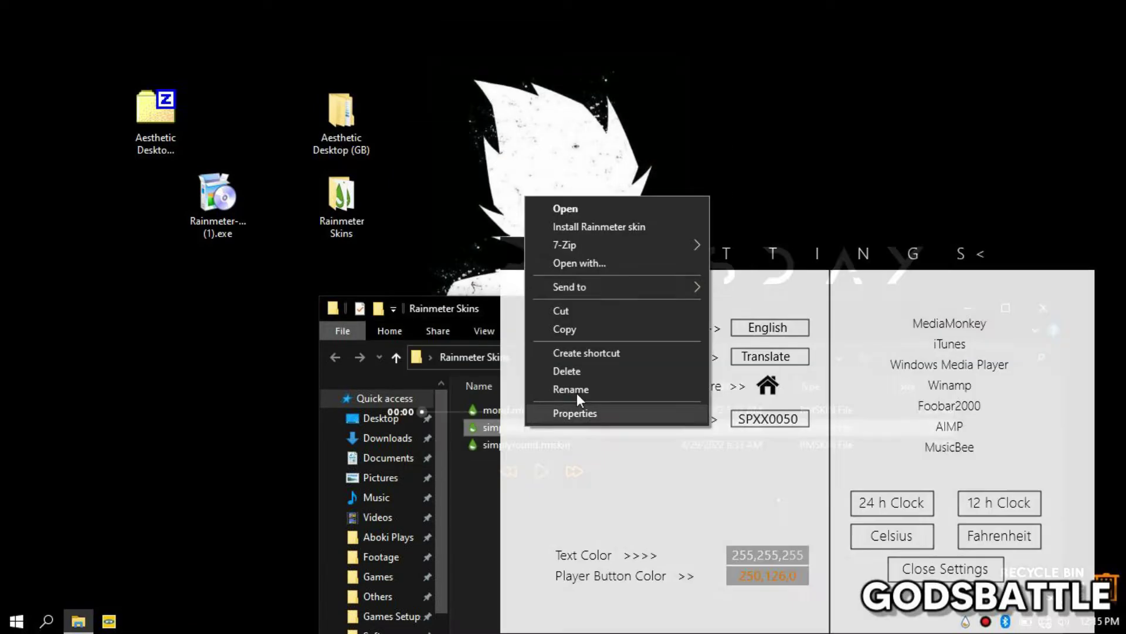
left_click(625, 227)
left_click(623, 465)
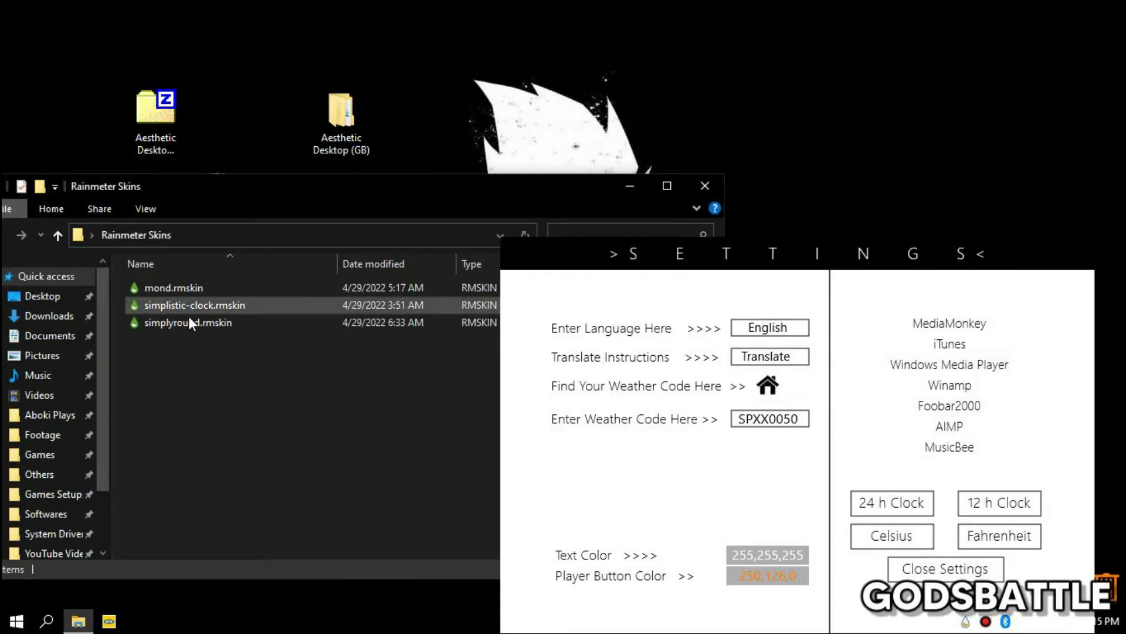
Install the simplyround.rmskin skin from the Rainmeter Skins folder
right_click(189, 318)
left_click(231, 335)
left_click(623, 440)
Group the drive gauge with the power, CPU and RAM gauges near the desktop's upper-left corner and unload the unneeded SimplyRound gauge
left_click_drag(238, 430, 168, 259)
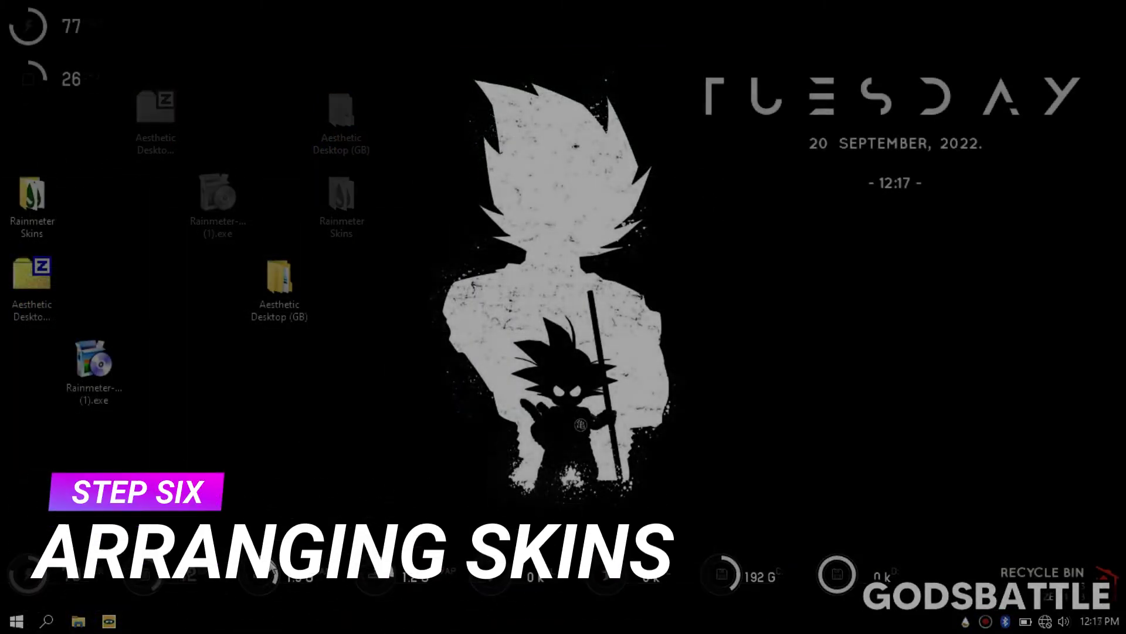
left_click_drag(711, 558, 19, 168)
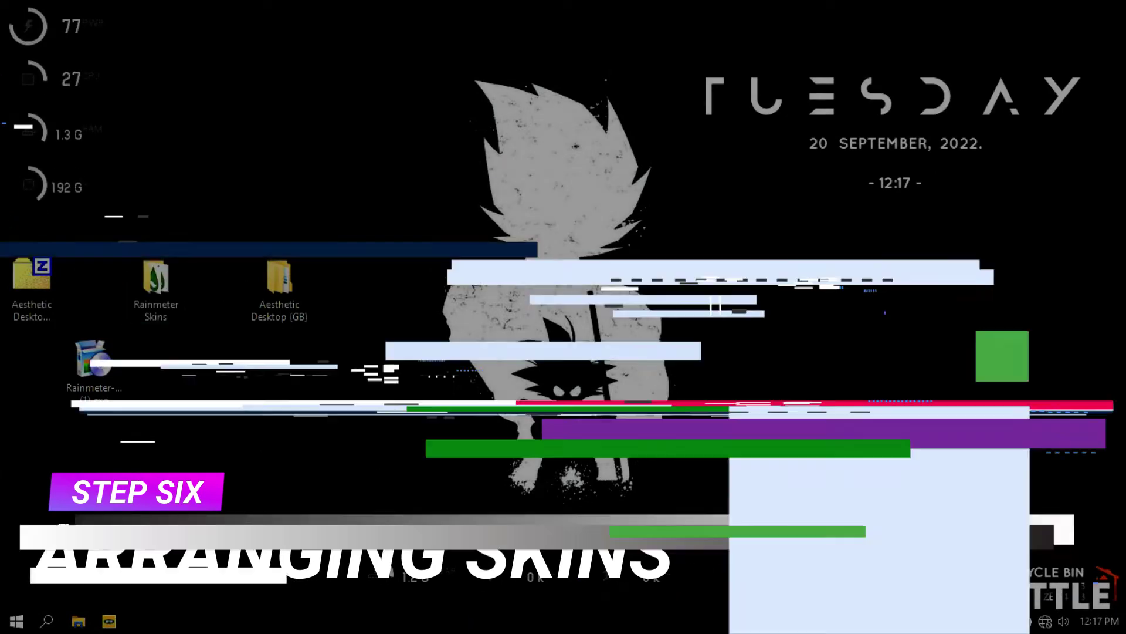
right_click(505, 577)
left_click(525, 571)
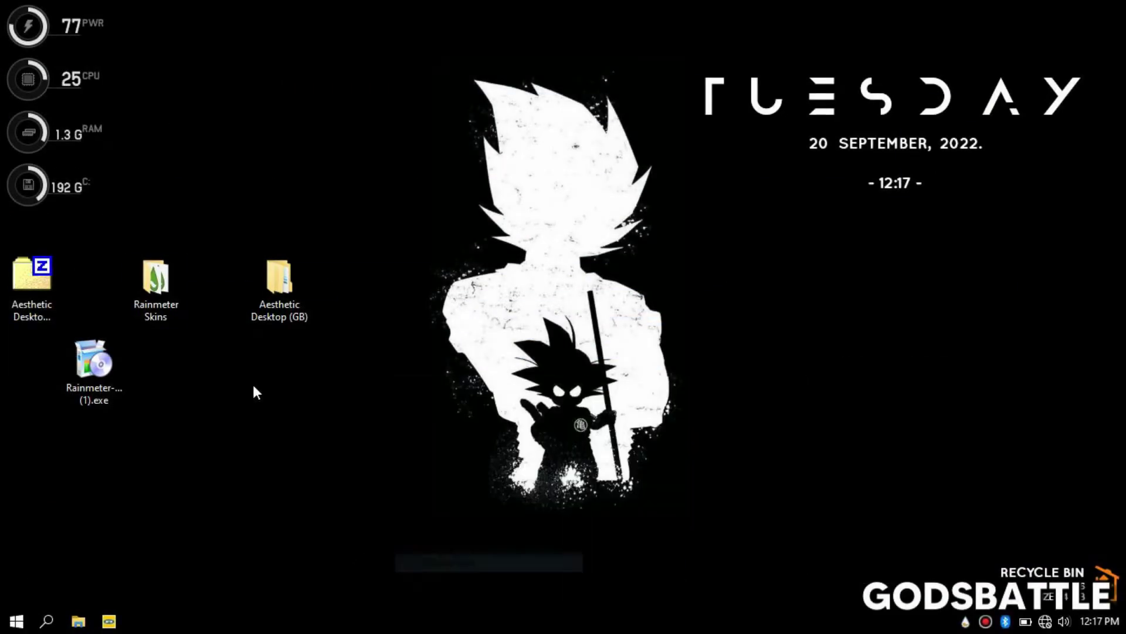
Line up the four desktop icons in a row along the lower edge and place the Mond clock beneath the wallpaper figure
left_click_drag(937, 111, 987, 48)
left_click_drag(279, 281, 32, 528)
left_click_drag(94, 360, 94, 528)
left_click_drag(155, 278, 156, 528)
left_click_drag(32, 279, 280, 528)
left_click_drag(908, 26, 610, 515)
Arrange the SimplyRound gauges above the clock, with power over RAM left of the figure and drive over CPU right of it
left_click_drag(28, 26, 400, 112)
left_click_drag(40, 86, 689, 475)
left_click_drag(420, 125, 421, 484)
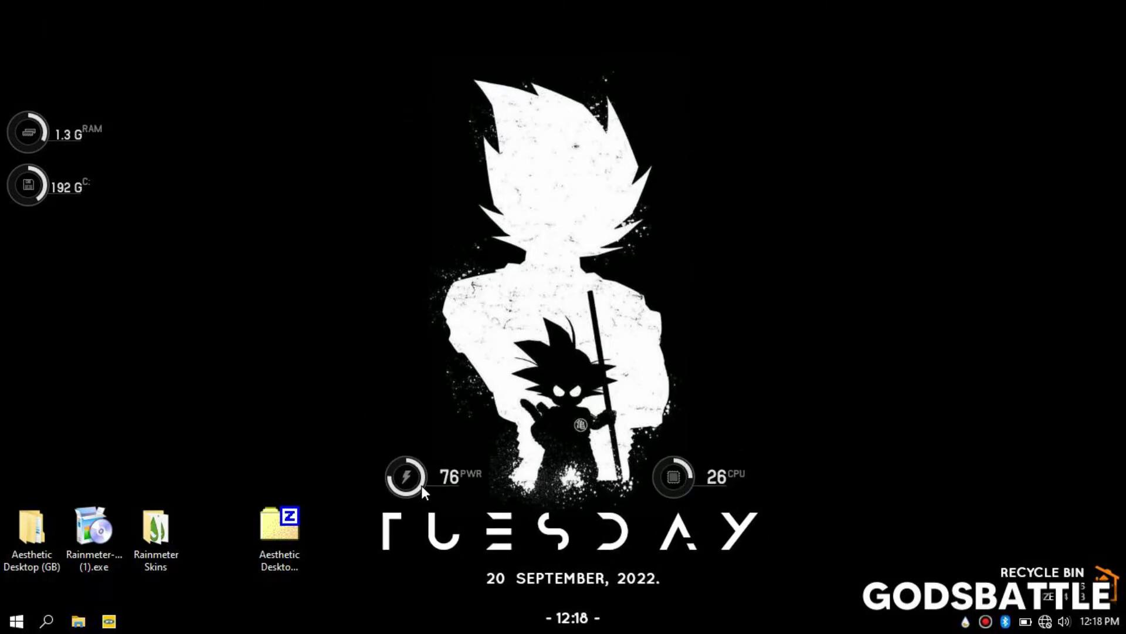
left_click_drag(43, 146, 349, 356)
left_click_drag(409, 477, 165, 404)
left_click_drag(329, 356, 405, 491)
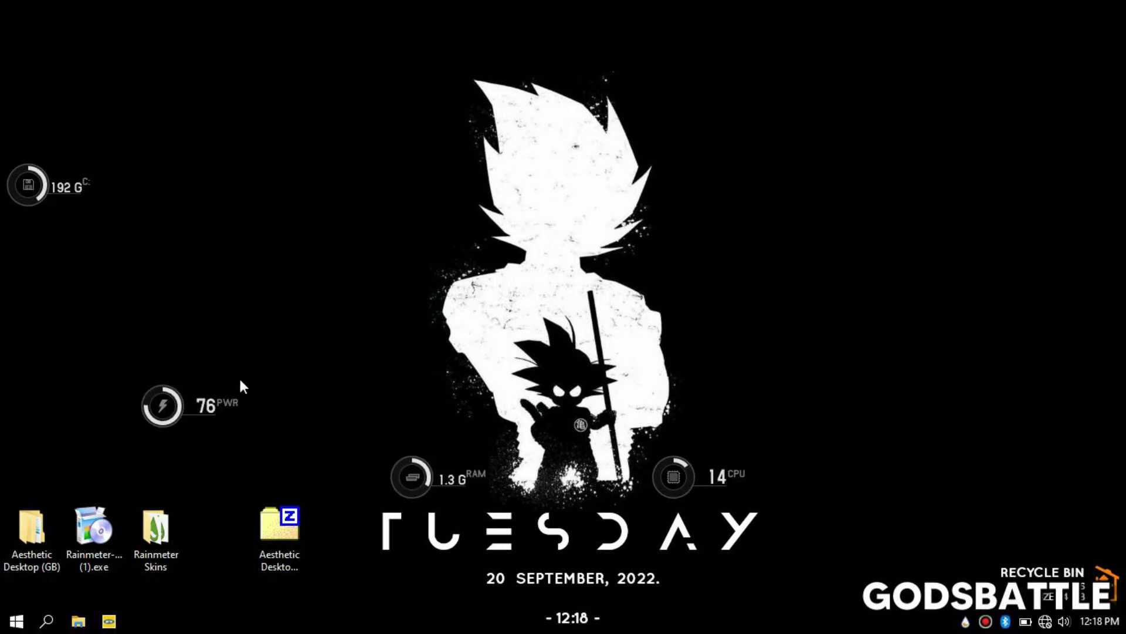
left_click_drag(182, 413, 410, 427)
left_click_drag(38, 202, 700, 441)
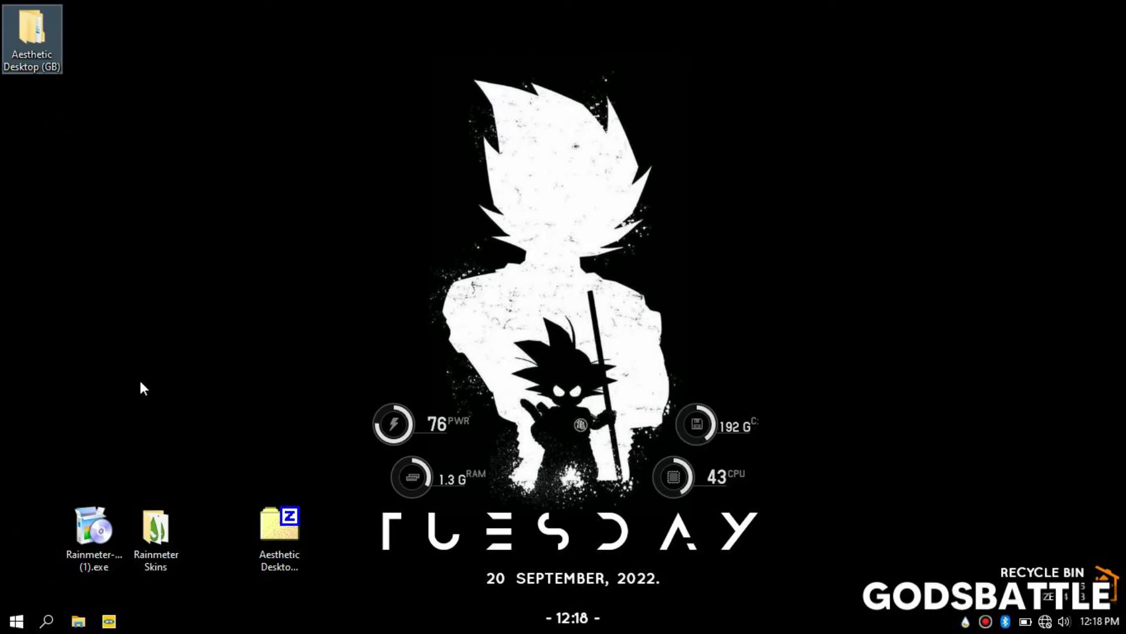
Delete the Rainmeter installer, the Rainmeter Skins folder and the Aesthetic Desktop archive from the desktop
left_click_drag(143, 387, 297, 529)
right_click(142, 530)
left_click(205, 467)
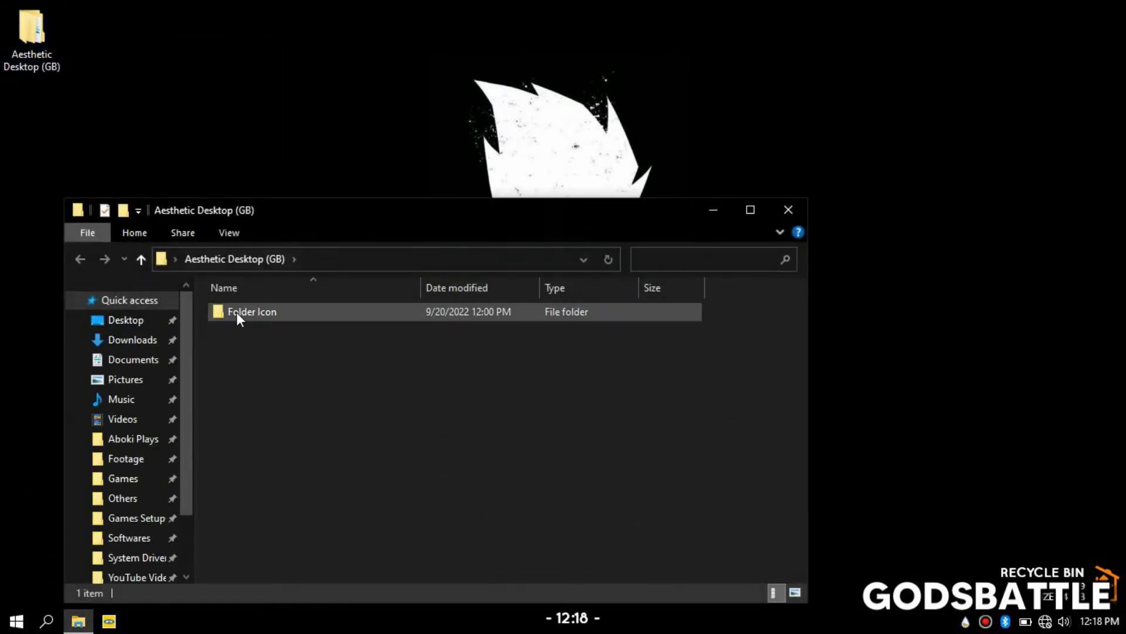
Move the Folder Icon folder out of Aesthetic Desktop (GB) onto the desktop, and place its icon folder.ico file on the desktop too
left_click_drag(237, 312, 29, 133)
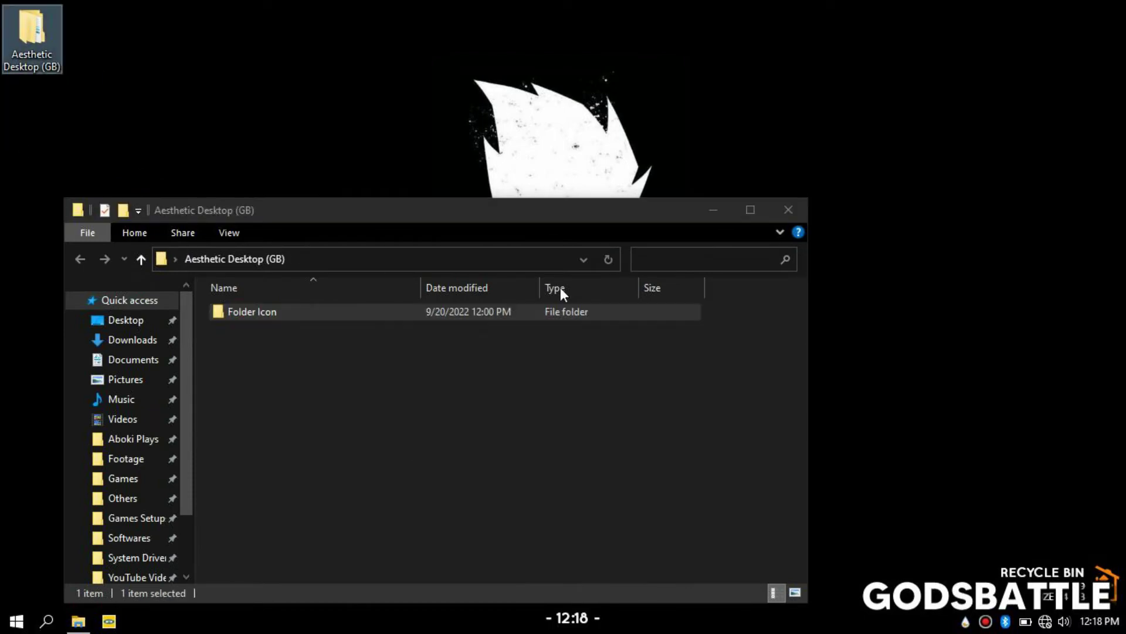
left_click(788, 209)
double_click(28, 113)
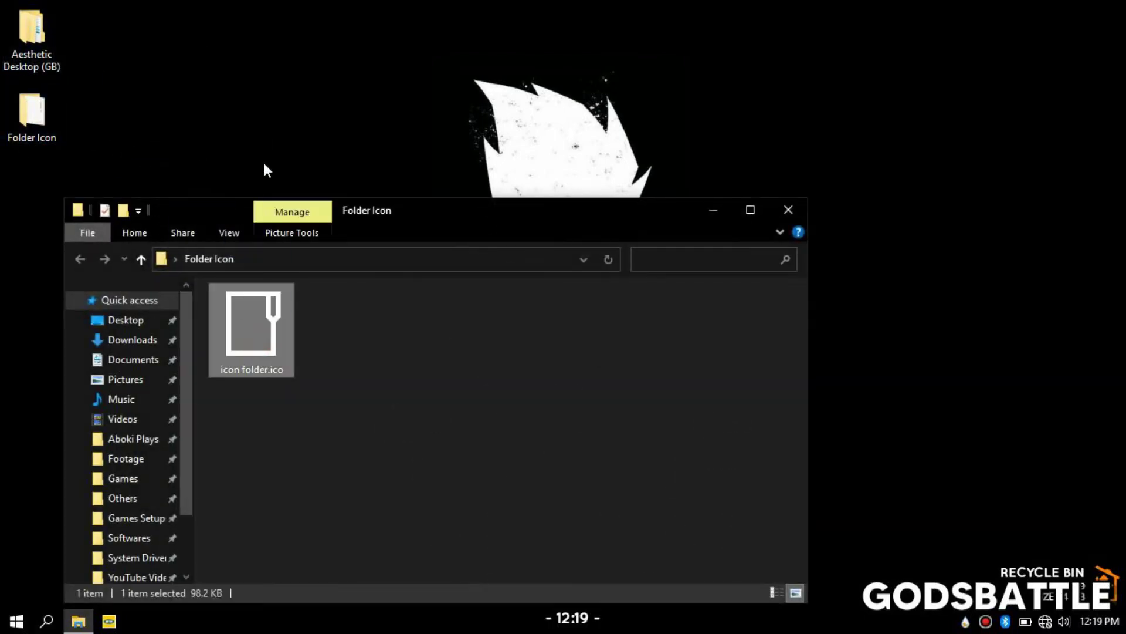
left_click_drag(266, 170, 264, 164)
left_click(788, 210)
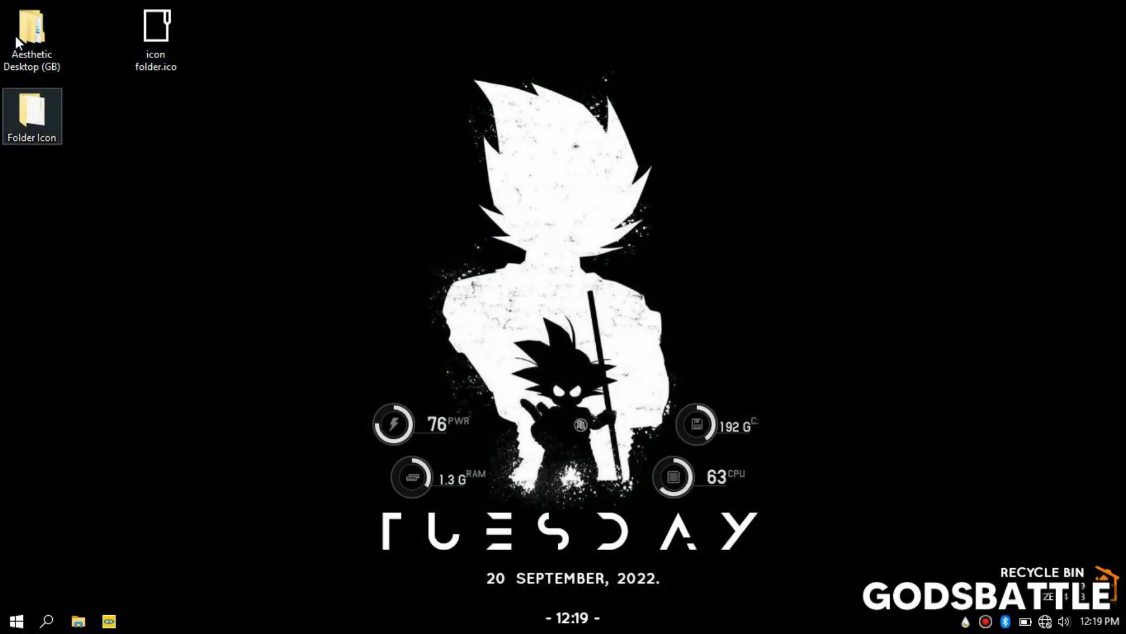
Change the Folder Icon folder's icon to icon folder.ico from the desktop in its properties
right_click(16, 124)
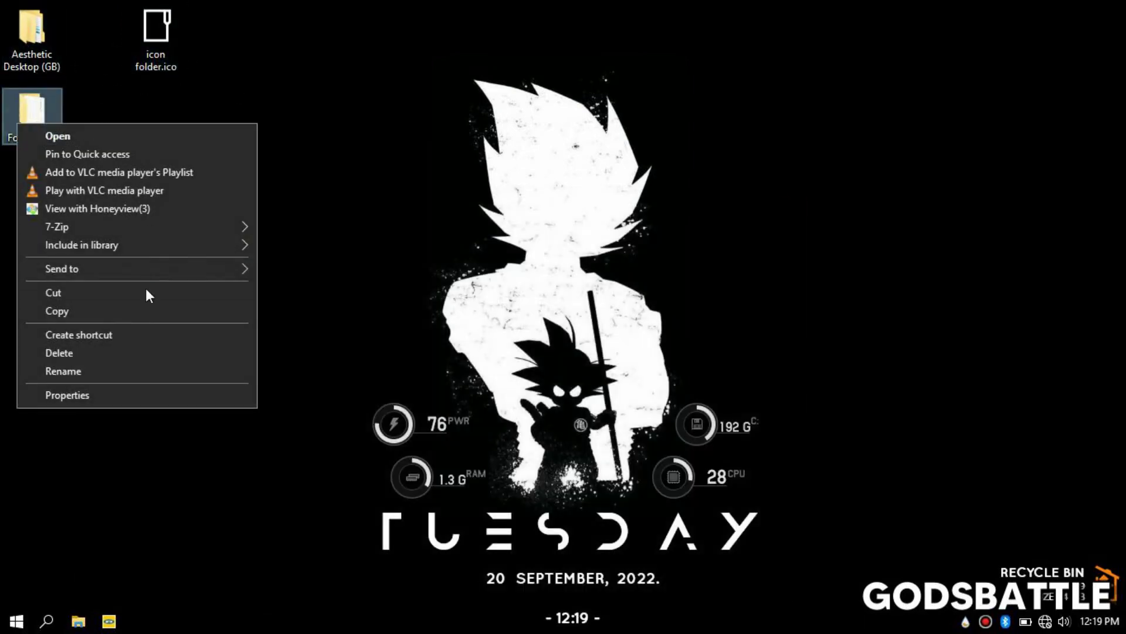
left_click(62, 396)
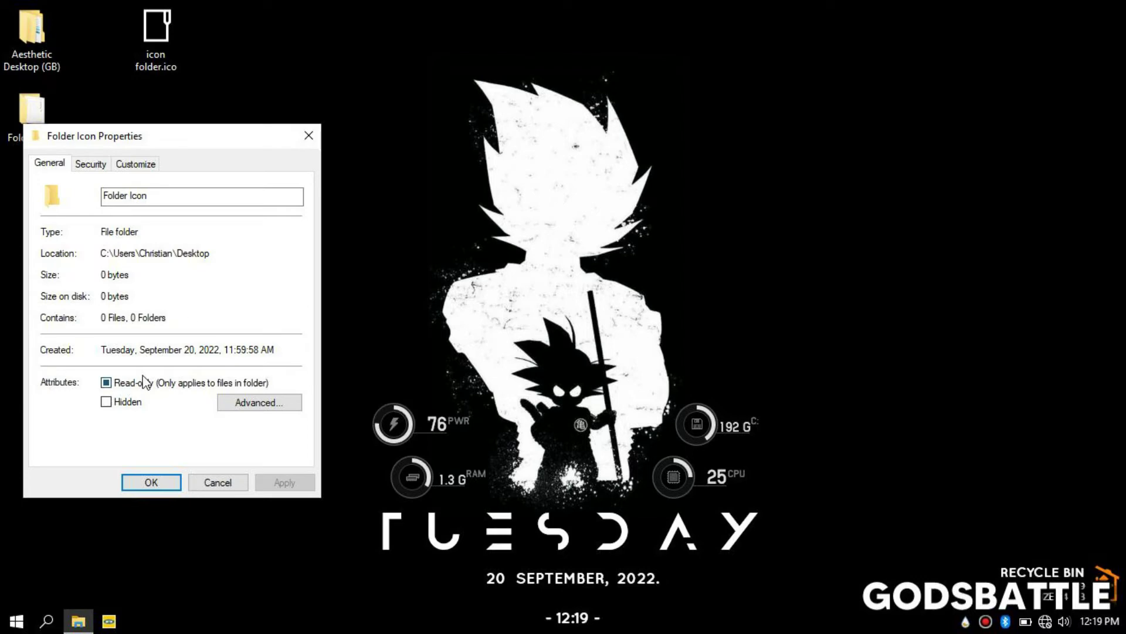
left_click(135, 163)
left_click(104, 413)
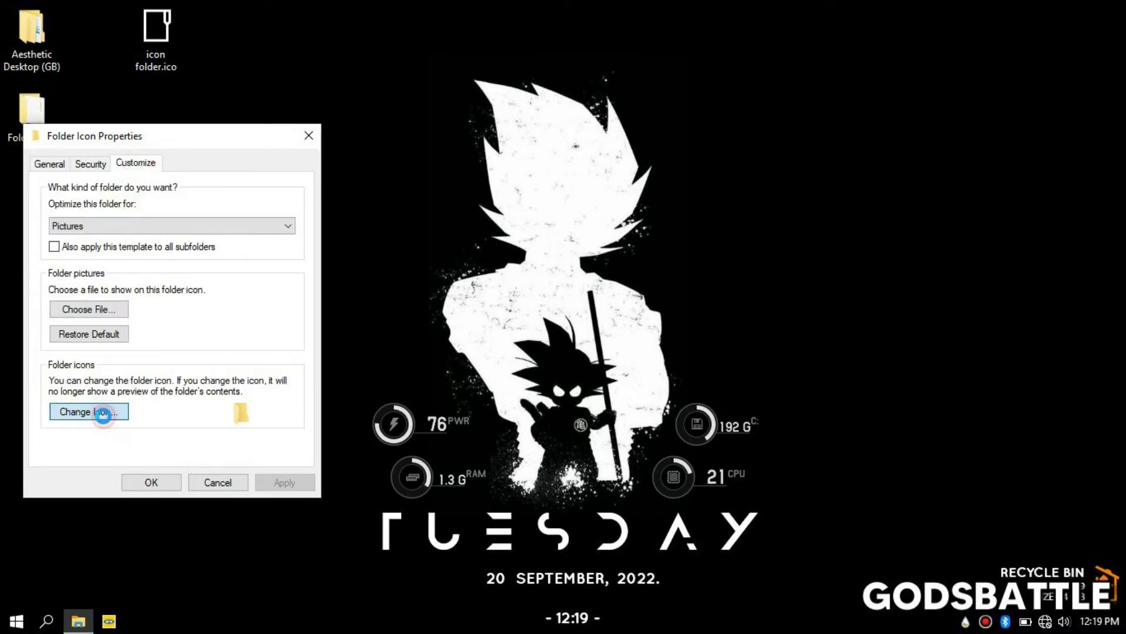
left_click(280, 258)
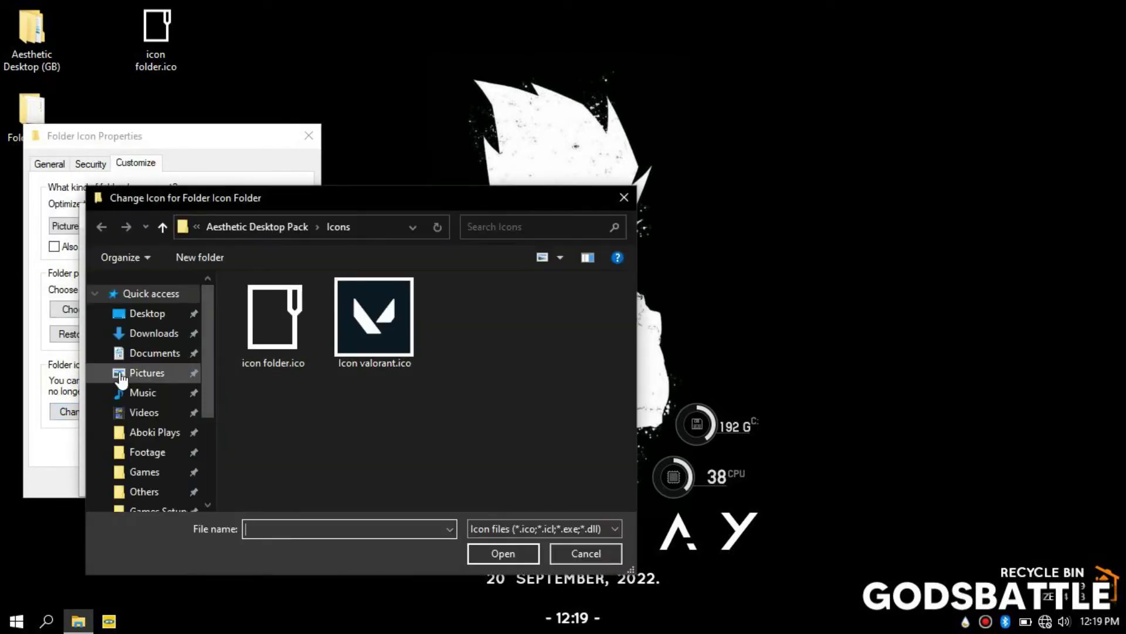
left_click(147, 313)
left_click(482, 311)
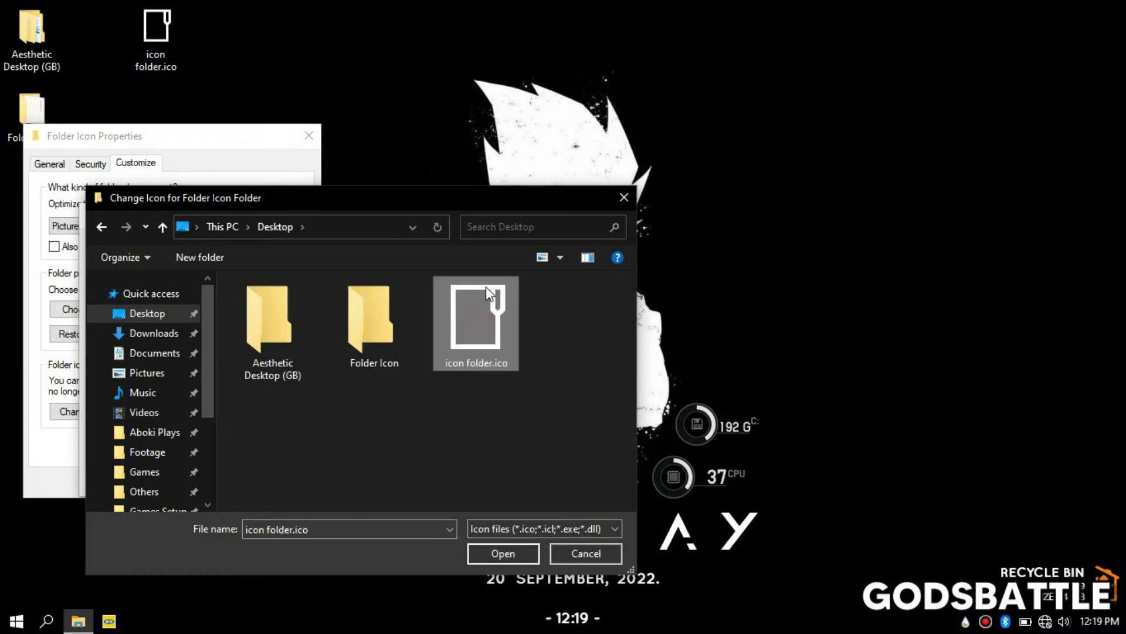
left_click(498, 555)
left_click(210, 476)
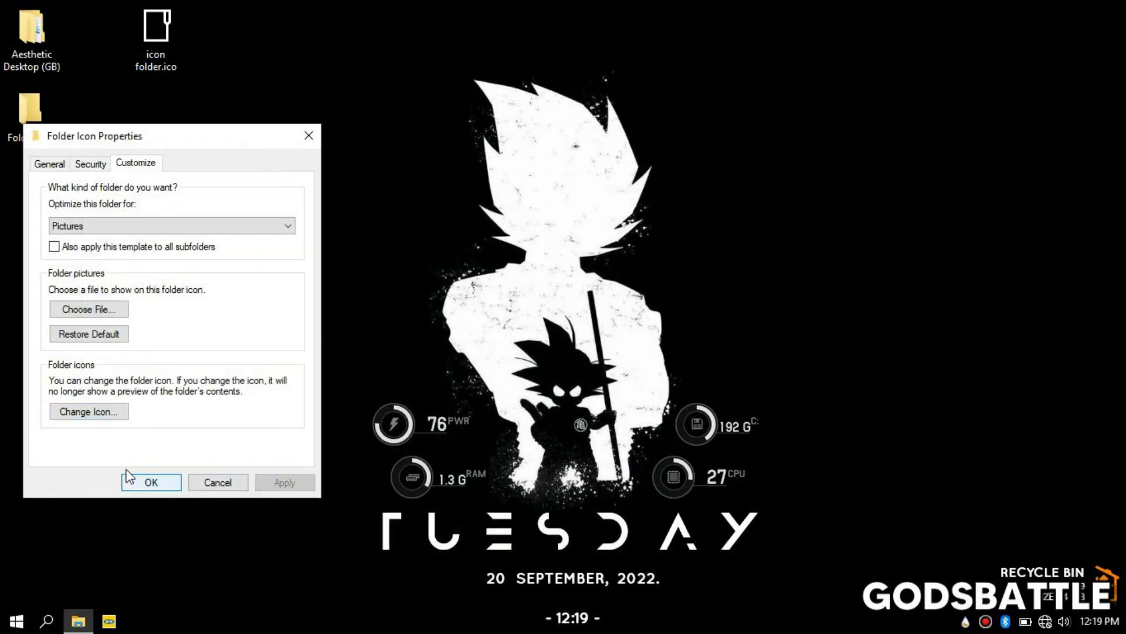
left_click(139, 482)
Refresh the desktop and change the Aesthetic Desktop (GB) folder's icon to icon folder.ico from the desktop
right_click(28, 224)
left_click(81, 278)
right_click(36, 41)
left_click(88, 301)
left_click(154, 71)
left_click(111, 319)
left_click(291, 175)
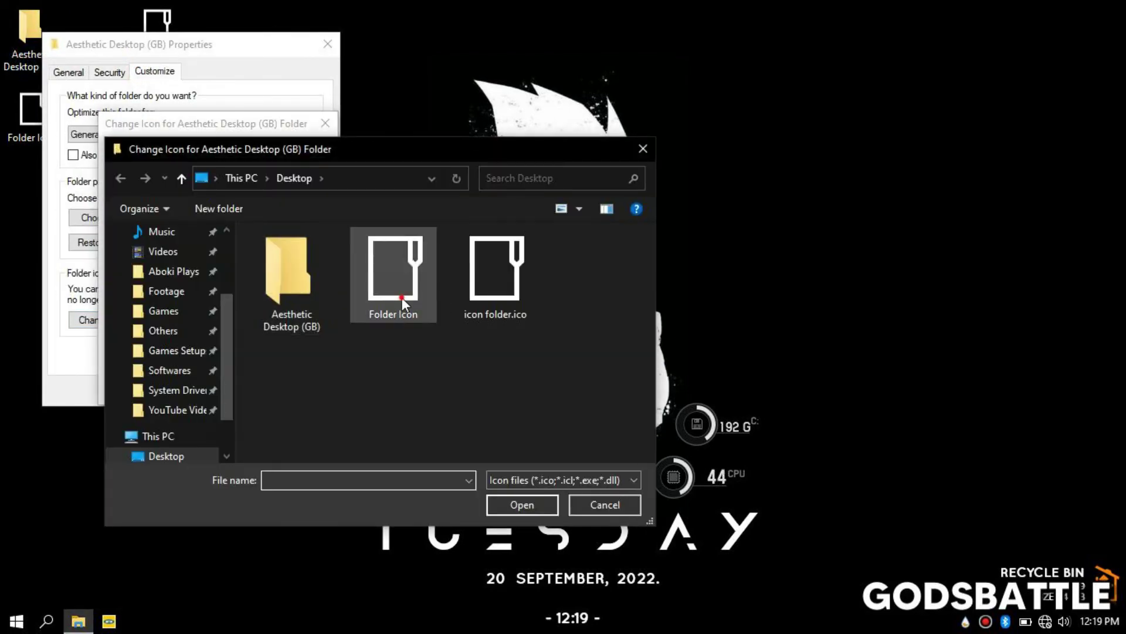
left_click(493, 311)
left_click(508, 502)
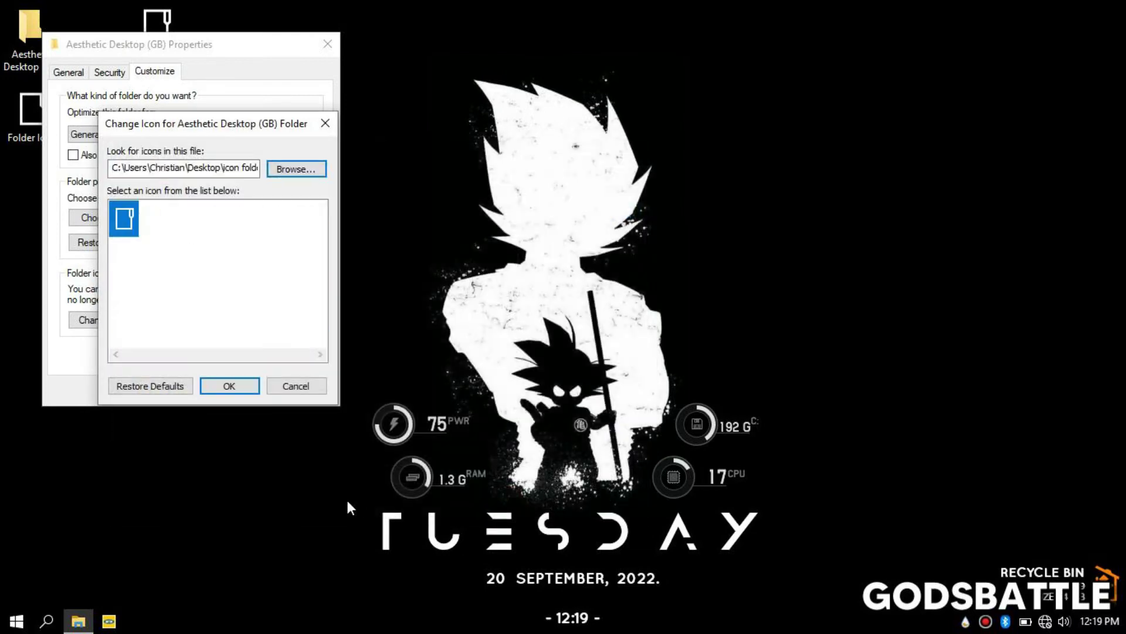
left_click(230, 385)
left_click(164, 388)
left_click(115, 183)
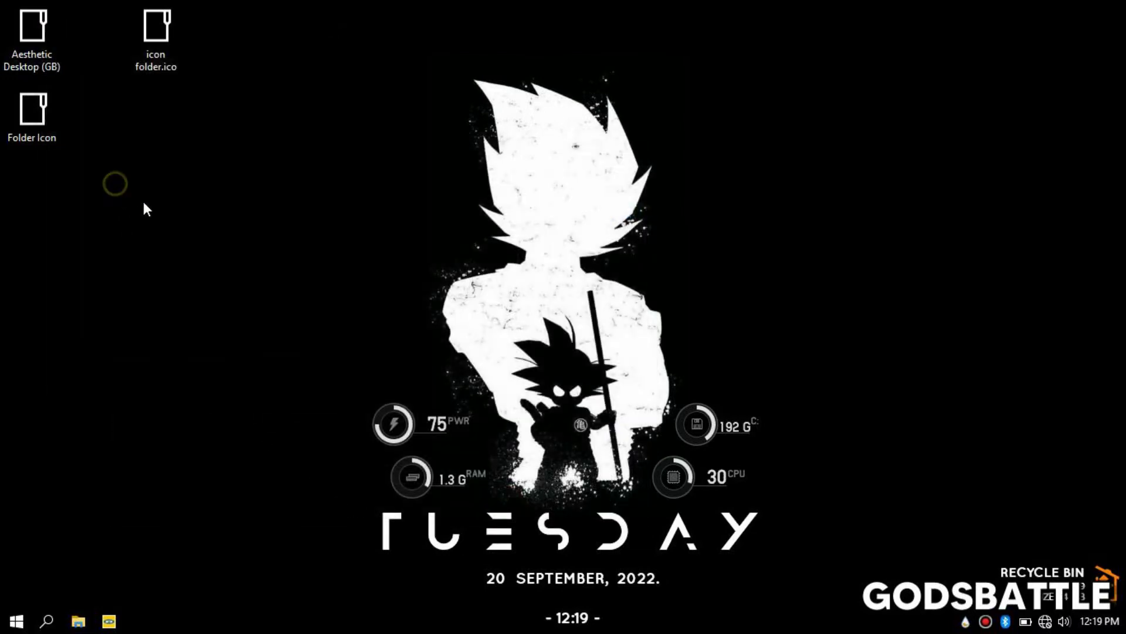
left_click(166, 227)
left_click_drag(70, 293, 290, 325)
left_click(190, 283)
Remove the icon folder.ico file from the desktop
left_click(161, 61)
right_click(155, 56)
left_click(240, 215)
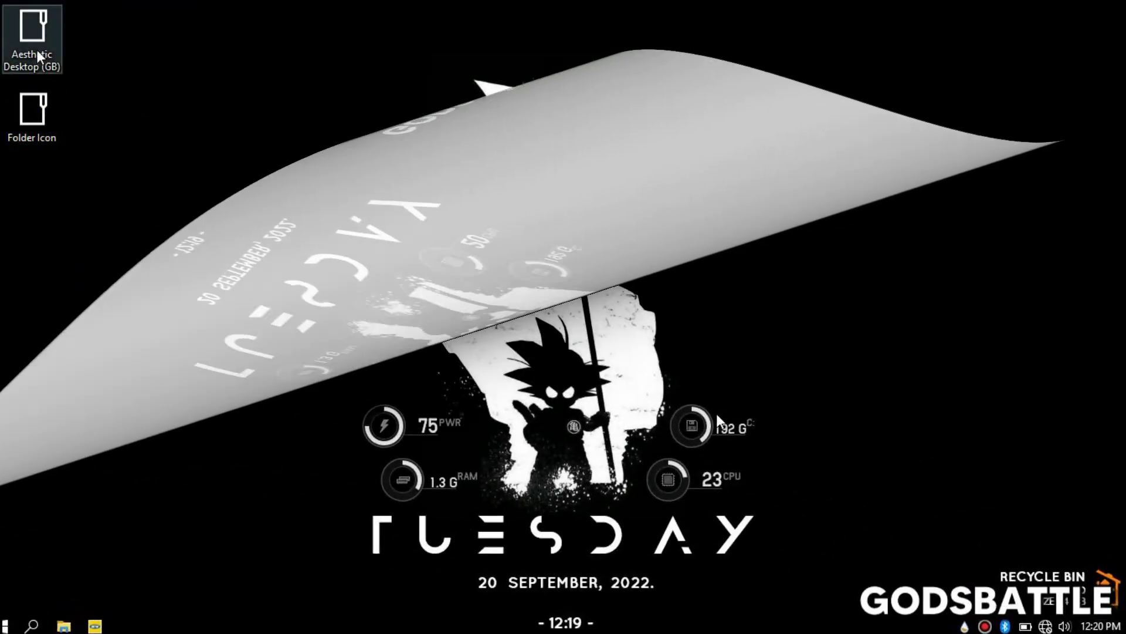
Make the simplyDrive1 gauge semi-transparent and set the simplyCPU gauge's transparency to 50%
right_click(717, 413)
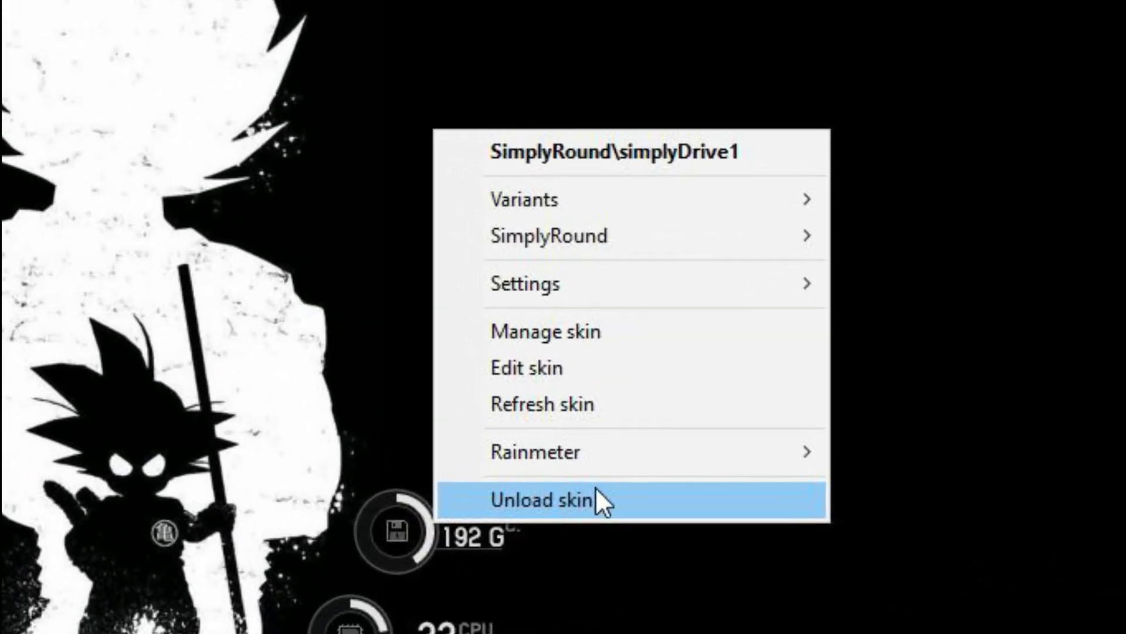
mouse_move(637, 285)
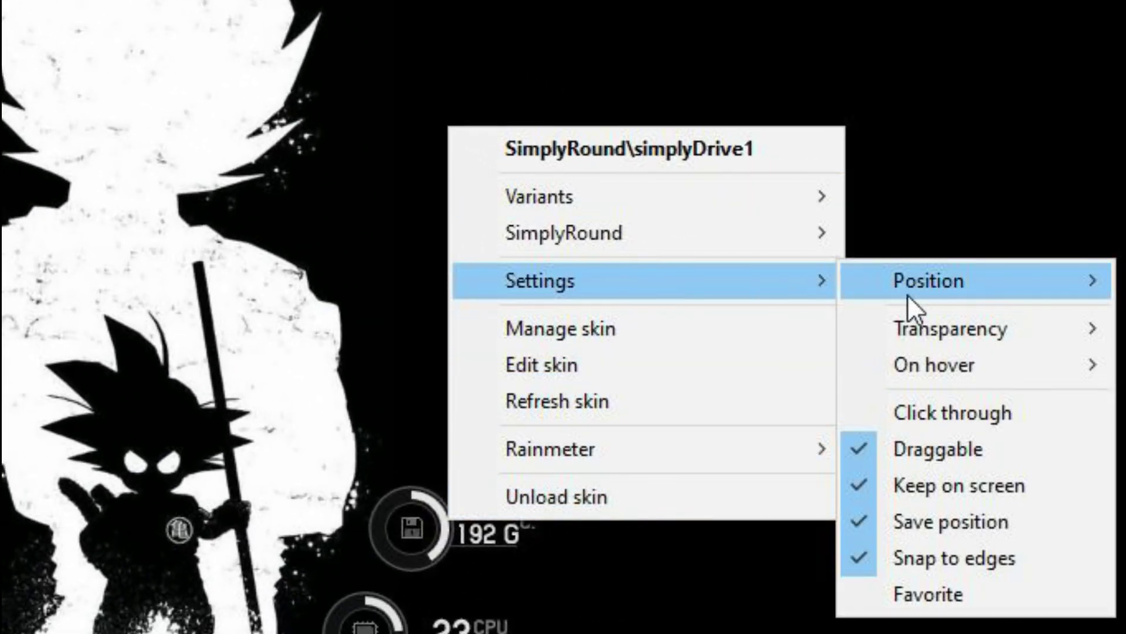
mouse_move(969, 332)
left_click(730, 511)
right_click(394, 623)
mouse_move(875, 359)
mouse_move(938, 380)
left_click(1044, 464)
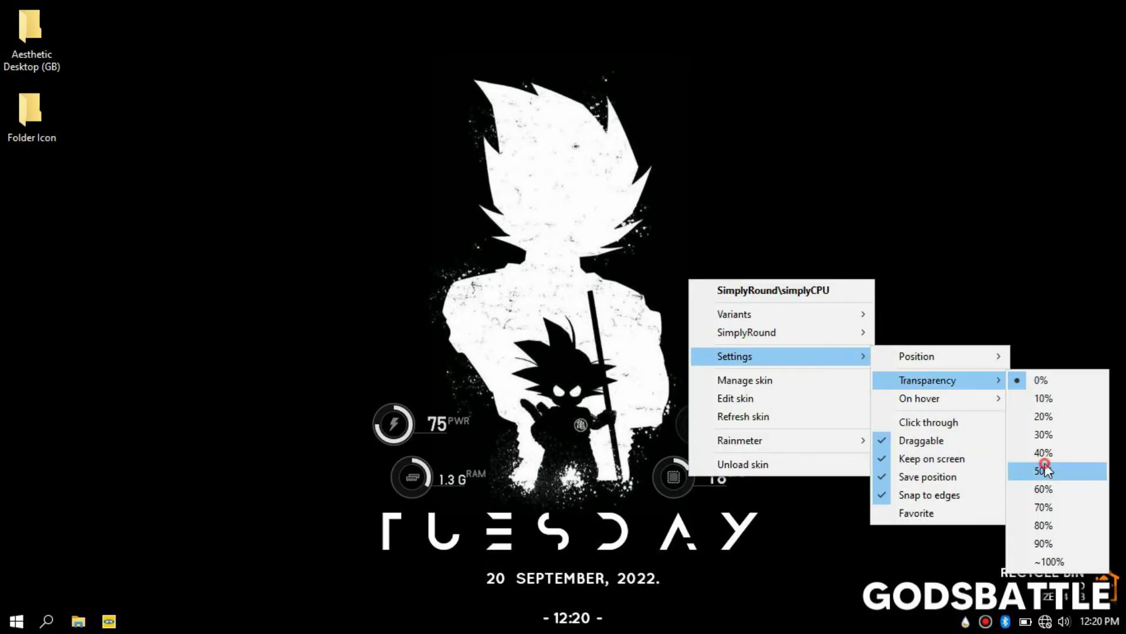
left_click(1045, 469)
Set the transparency of the simplyPower and simplyRAM gauges to 50%
right_click(408, 428)
mouse_move(567, 317)
left_click(775, 433)
right_click(430, 470)
mouse_move(528, 349)
mouse_move(692, 374)
left_click(786, 465)
Set the Mond clock's transparency to 50% and make the recycle bin skin semi-transparent as well
right_click(624, 528)
mouse_move(740, 405)
mouse_move(807, 432)
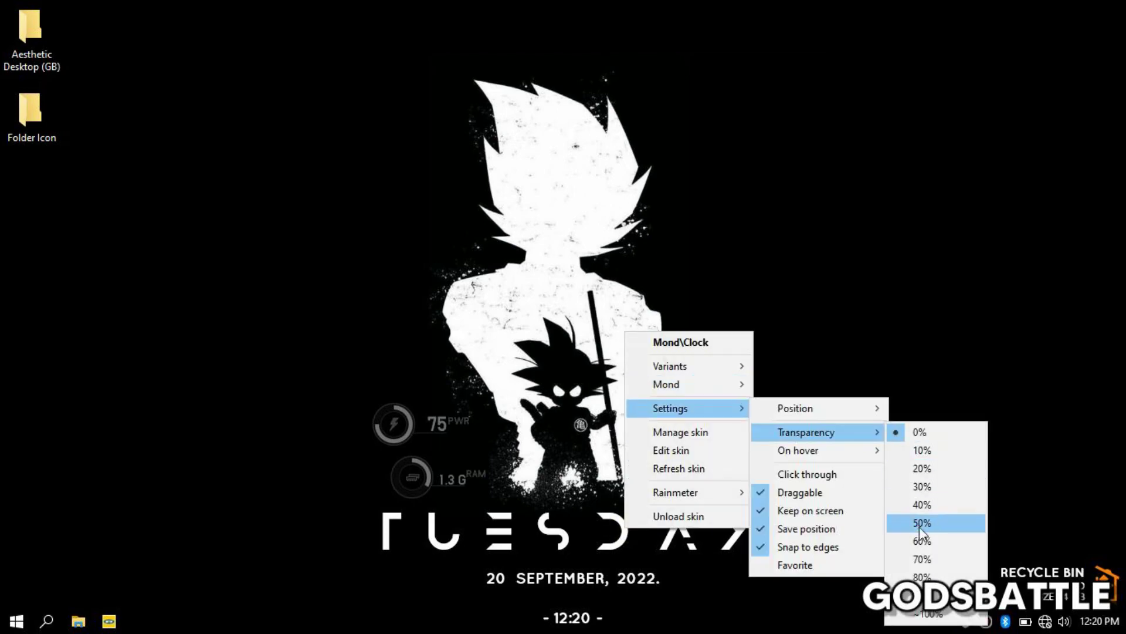
left_click(920, 526)
right_click(713, 421)
right_click(1050, 576)
mouse_move(1018, 454)
mouse_move(868, 476)
left_click(1004, 385)
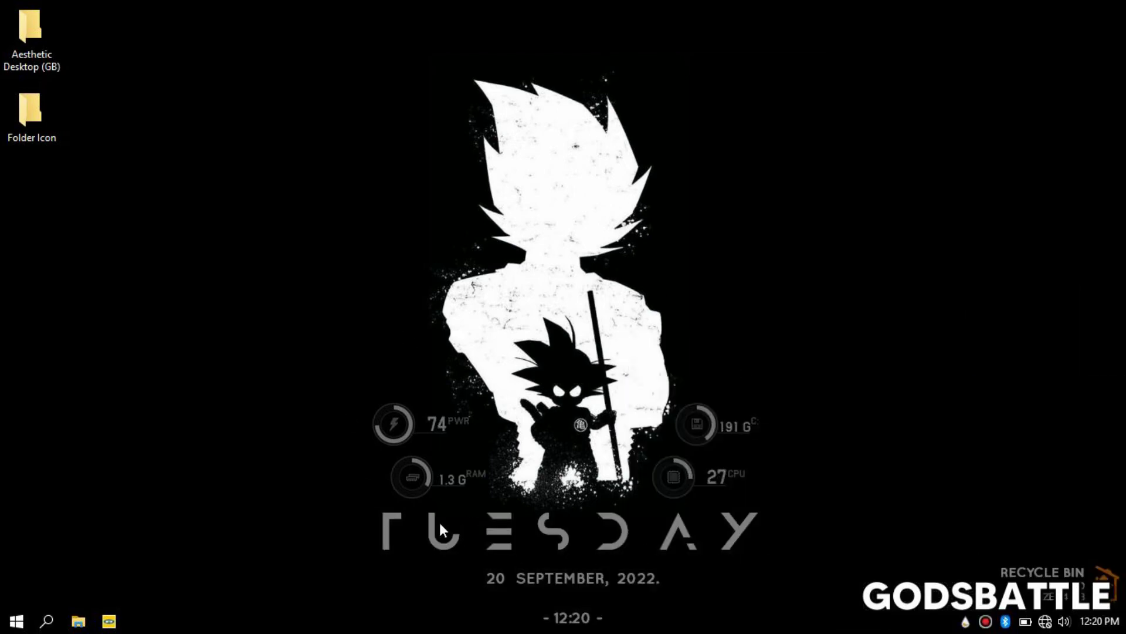
Set the on-hover behavior of the Mond clock and the simplyCPU gauge to Fade in
right_click(382, 537)
mouse_move(455, 419)
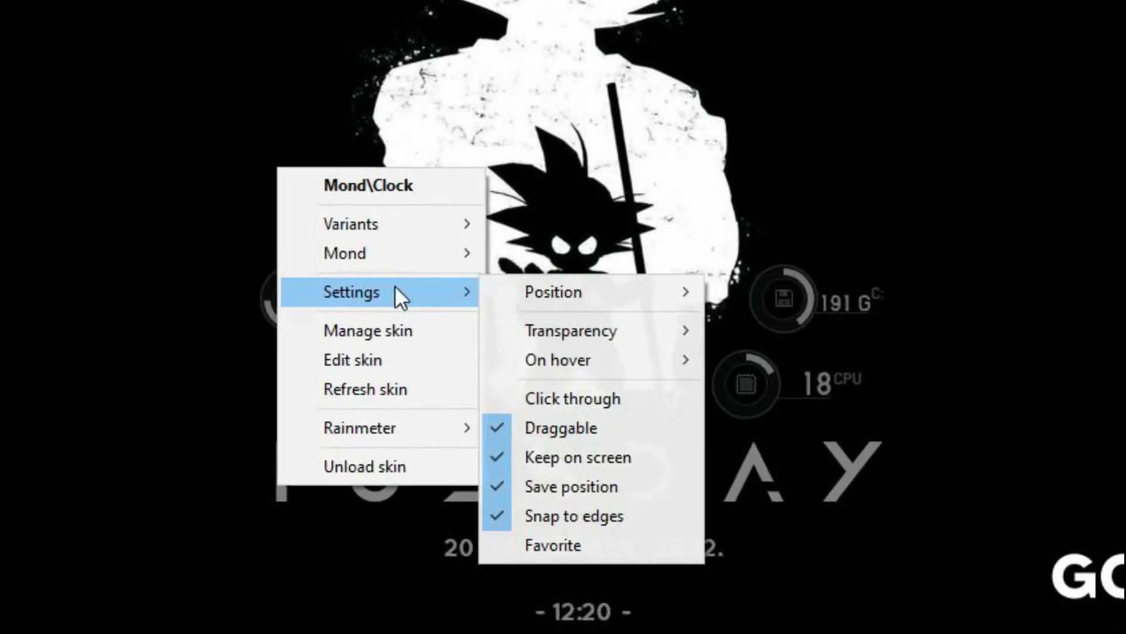
mouse_move(535, 357)
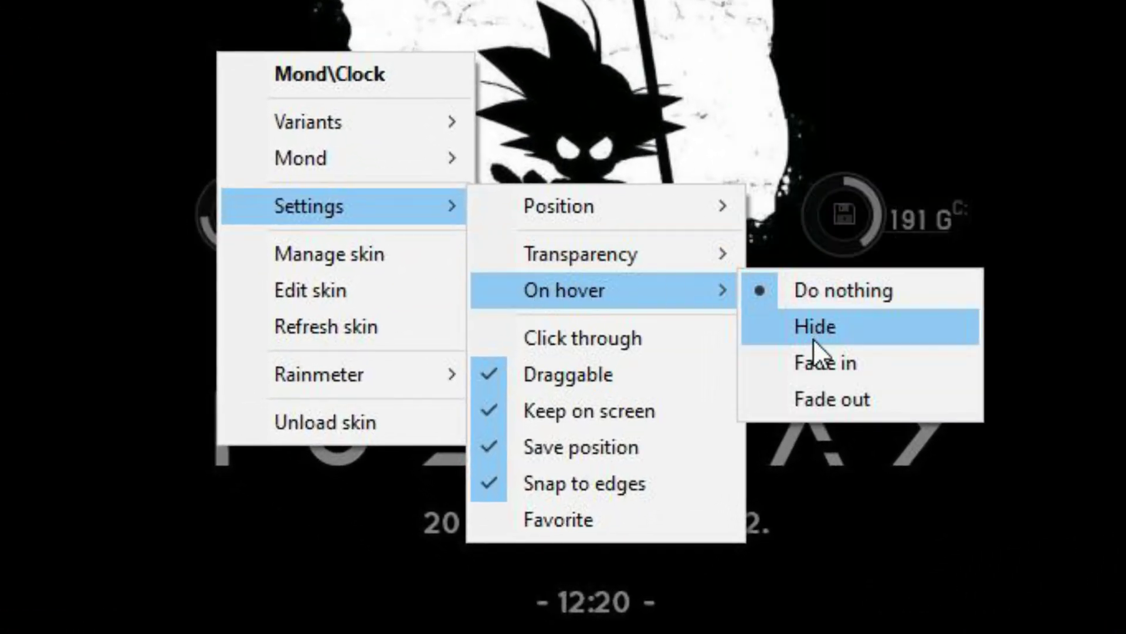
left_click(815, 368)
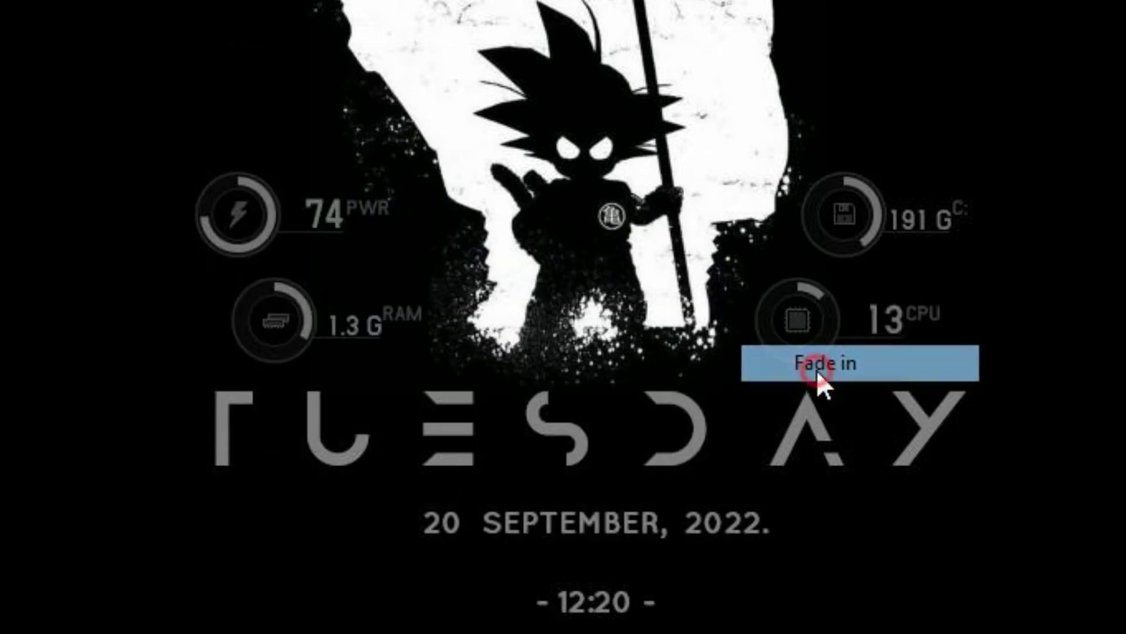
right_click(820, 335)
mouse_move(976, 97)
mouse_move(1125, 180)
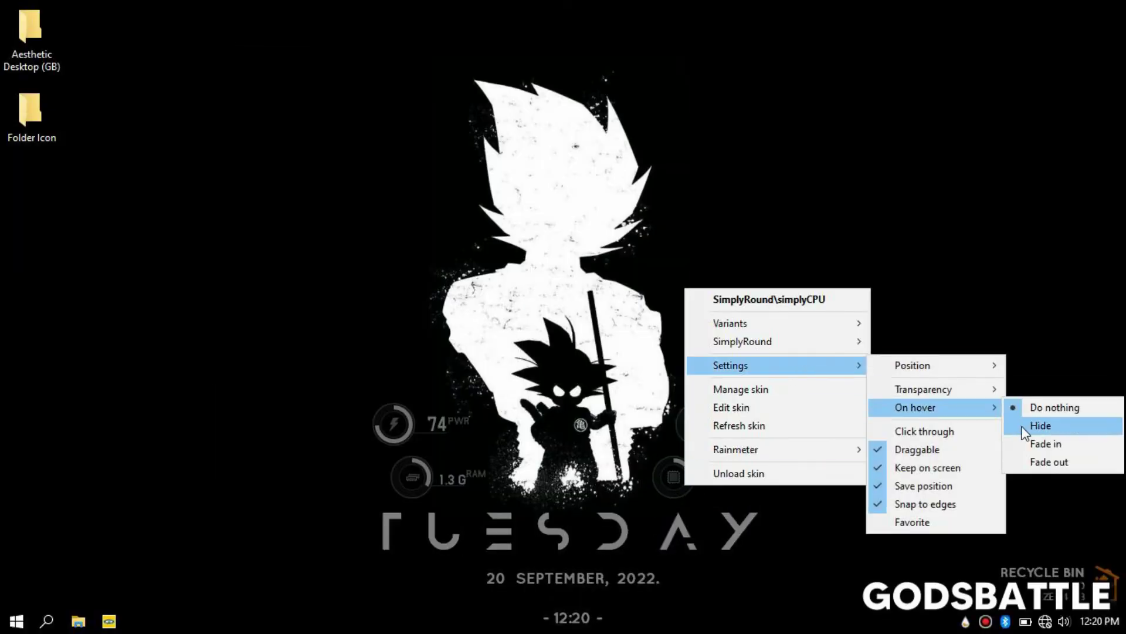
left_click(1032, 444)
Set the on-hover behavior of the simplyDrive1 and simplyPower gauges to Fade in
right_click(713, 430)
mouse_move(833, 309)
mouse_move(987, 355)
left_click(827, 388)
right_click(409, 420)
mouse_move(503, 302)
mouse_move(641, 342)
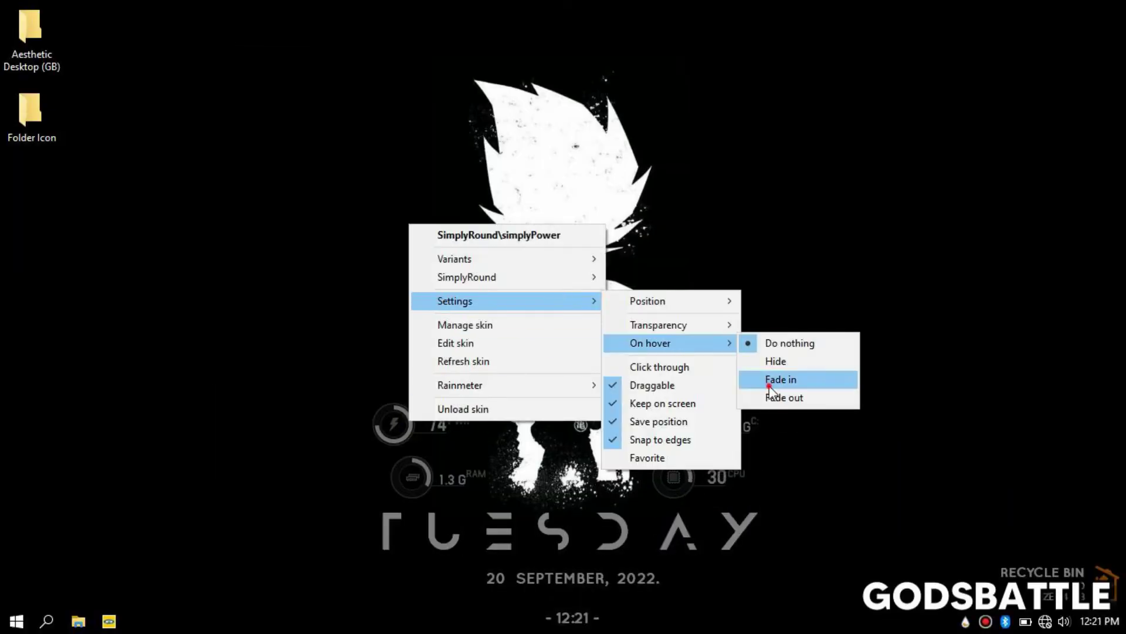
left_click(780, 379)
Set the on-hover behavior of the simplyRAM gauge and the Mond recycle bin skin to Fade in
right_click(420, 476)
mouse_move(477, 357)
mouse_move(659, 397)
left_click(789, 434)
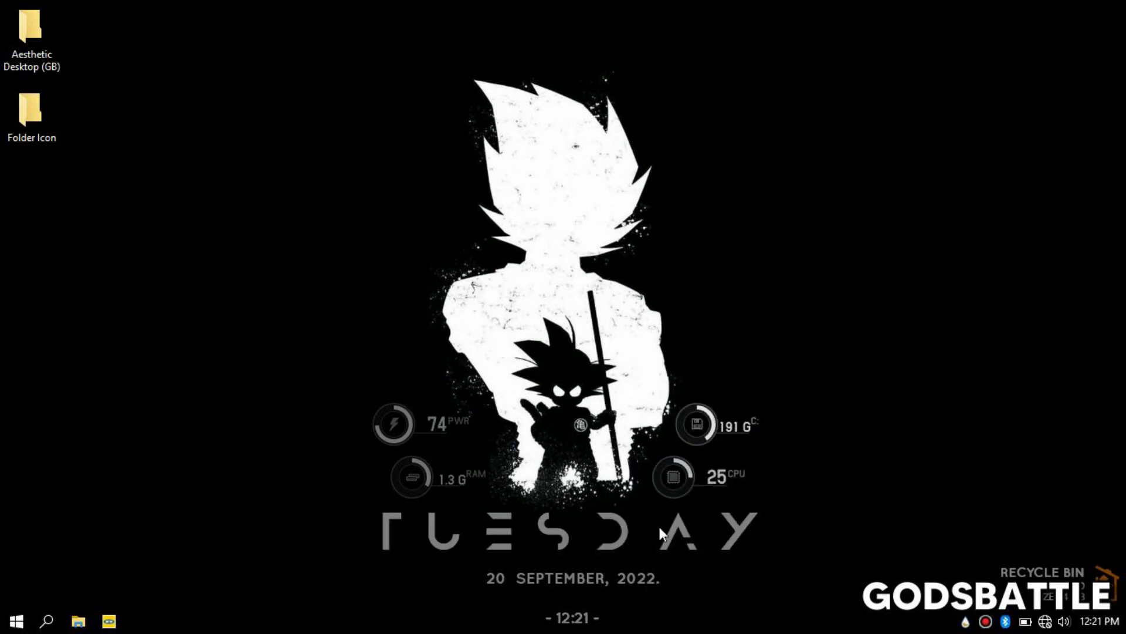
right_click(1041, 578)
right_click(1041, 577)
mouse_move(1013, 467)
mouse_move(892, 352)
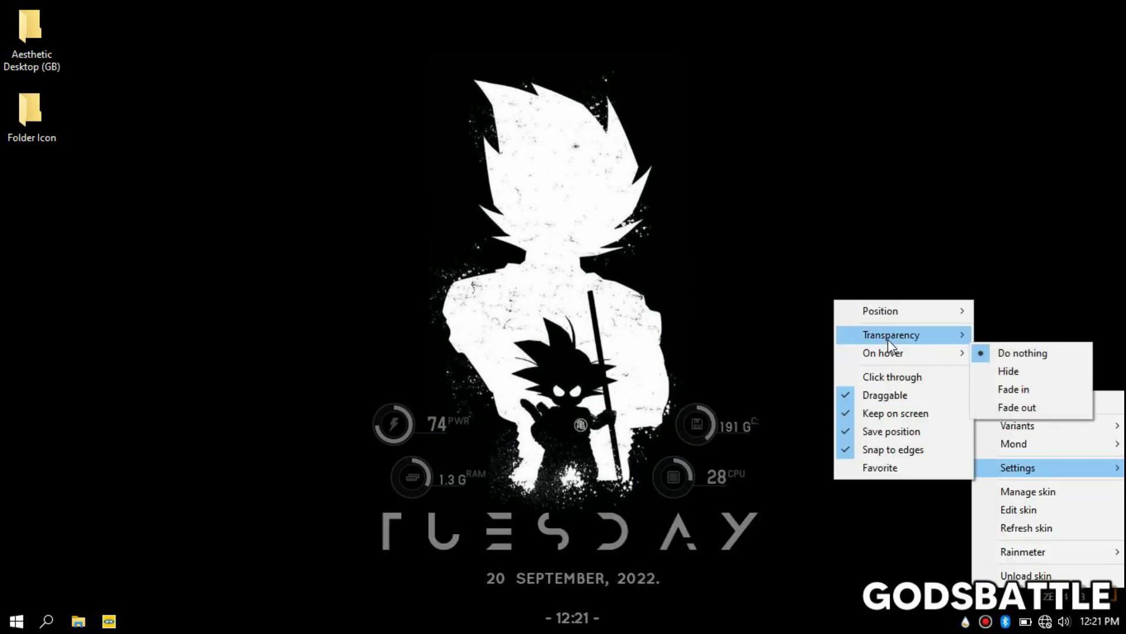
left_click(1006, 390)
Turn off the Draggable setting for the simplyDrive1, simplyCPU and simplyRAM gauges
right_click(713, 428)
mouse_move(821, 310)
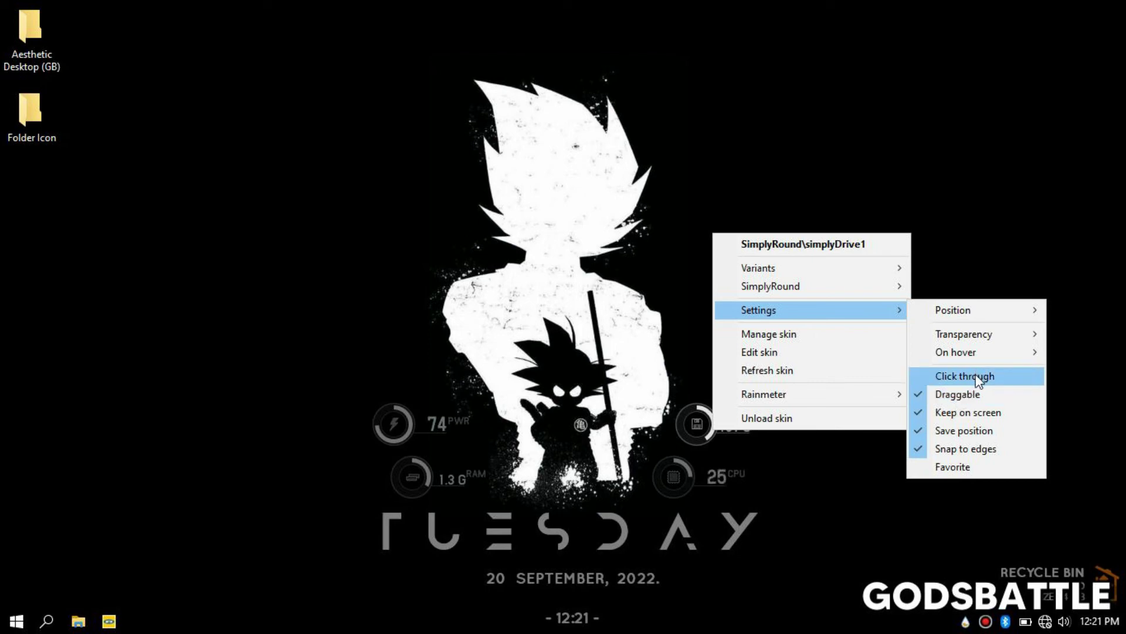
left_click(972, 396)
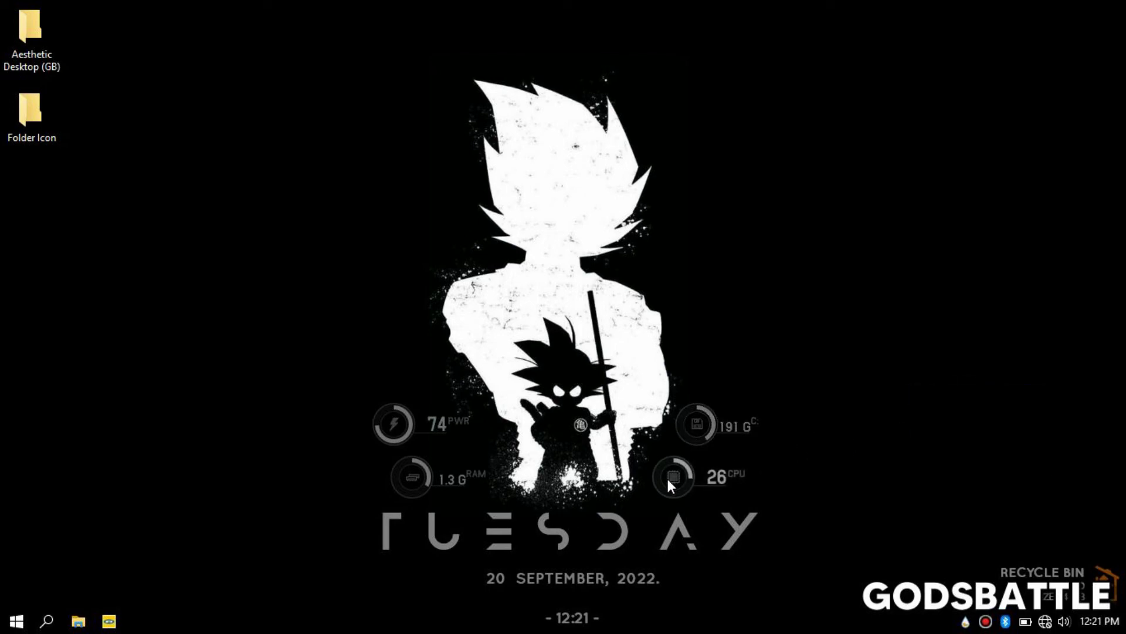
right_click(686, 480)
mouse_move(810, 362)
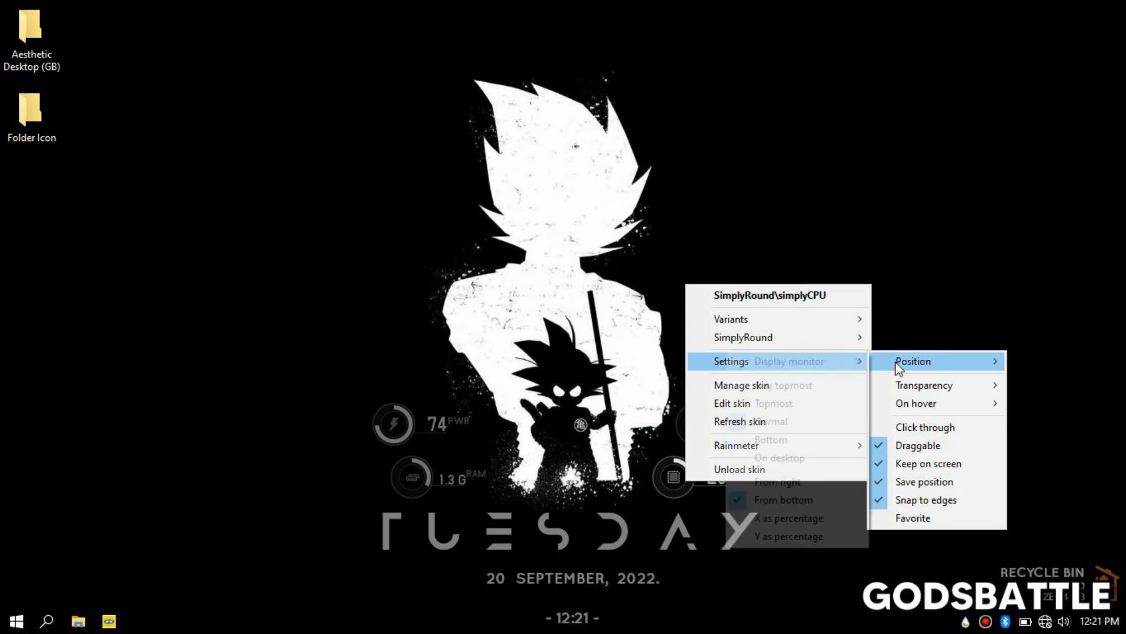
left_click(915, 445)
right_click(428, 471)
mouse_move(578, 351)
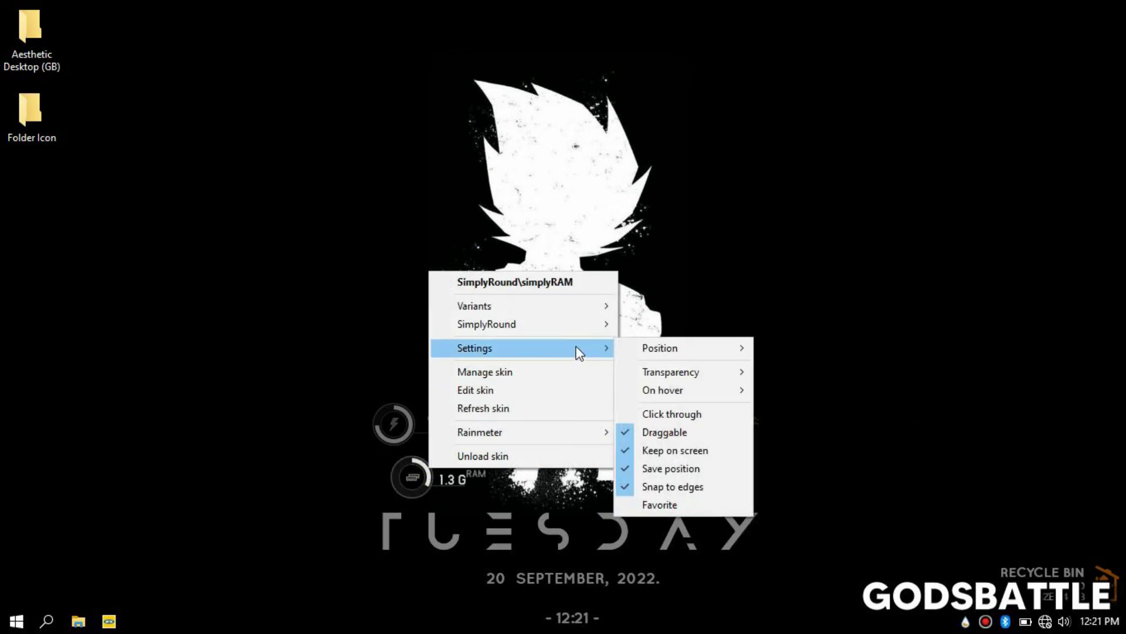